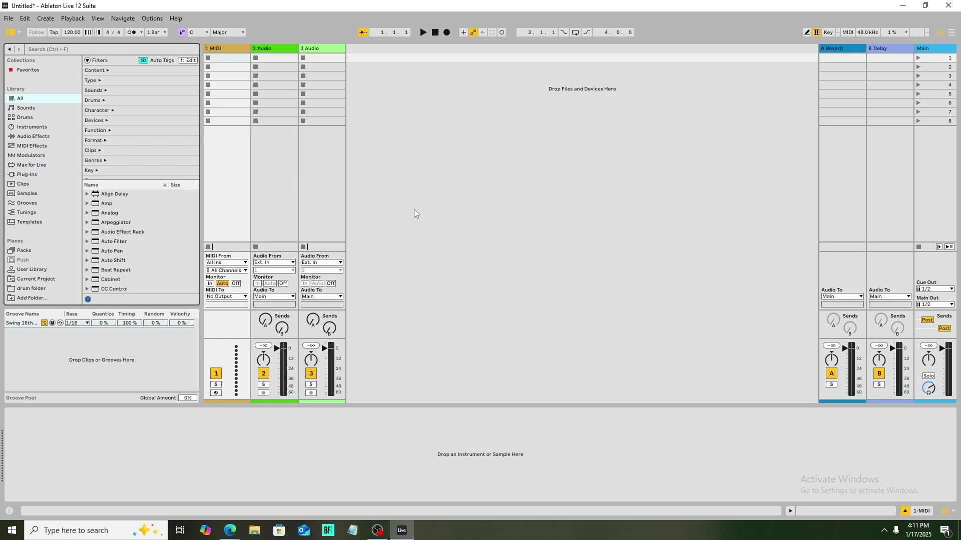
Load a Drum Rack onto MIDI track 1 and put a Sampler on its C1 pad
click(24, 118)
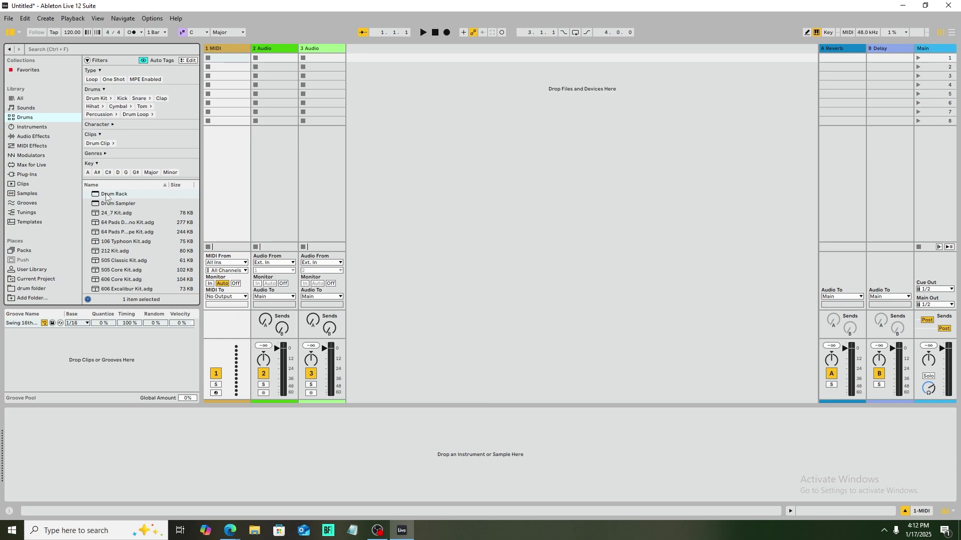
drag(107, 196, 234, 52)
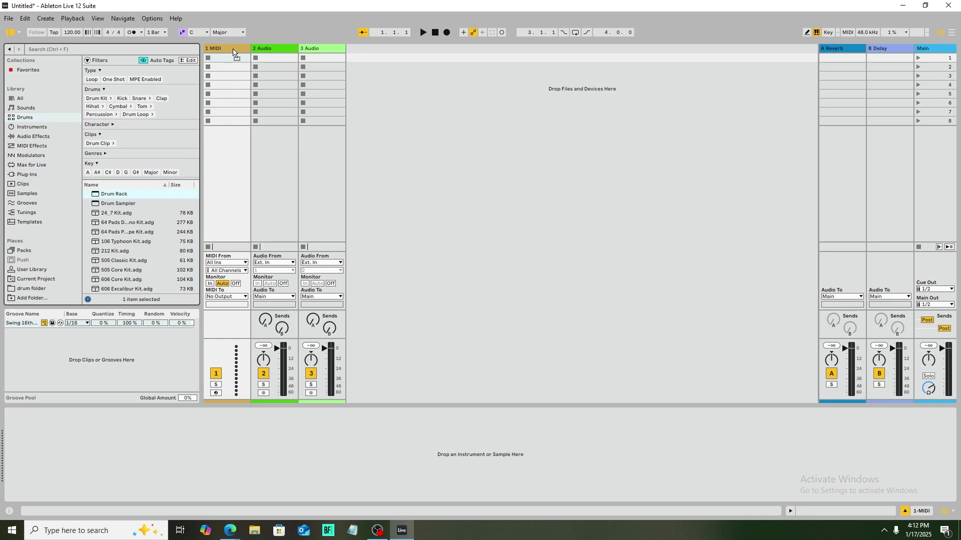
drag(234, 53, 233, 51)
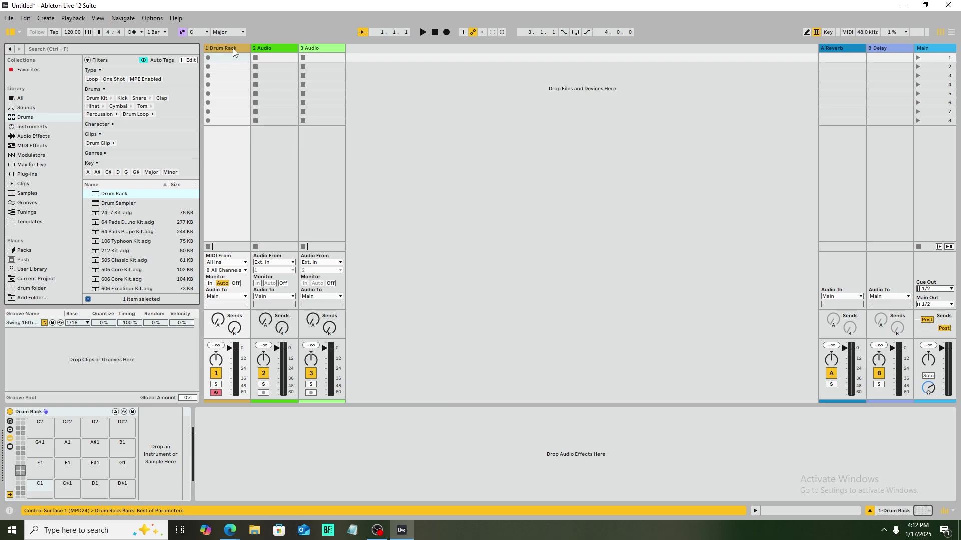
click(26, 127)
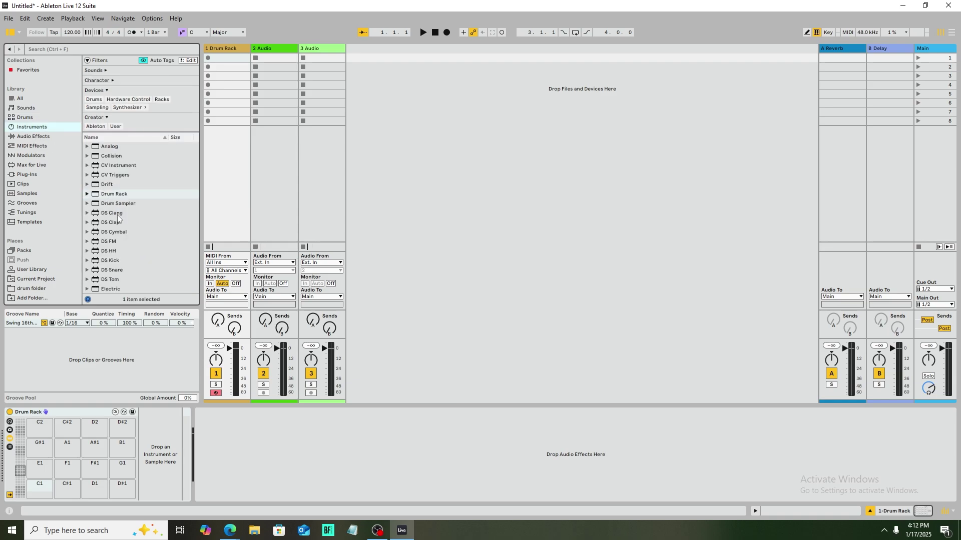
scroll(118, 214, down, 1)
scroll(117, 215, down, 2)
scroll(117, 214, down, 2)
scroll(117, 216, down, 2)
scroll(117, 217, down, 2)
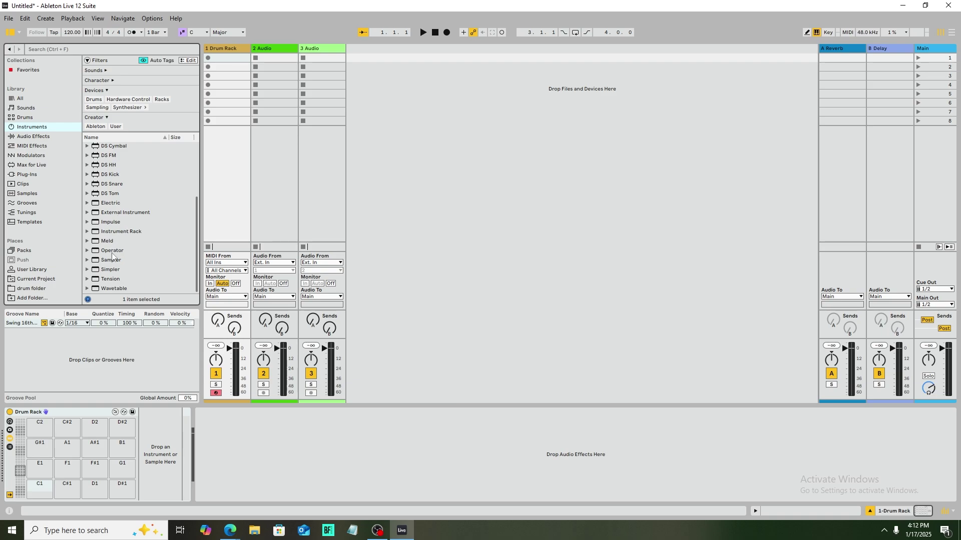
mouse_move(113, 260)
mouse_down()
mouse_move(121, 261)
mouse_move(42, 491)
mouse_up()
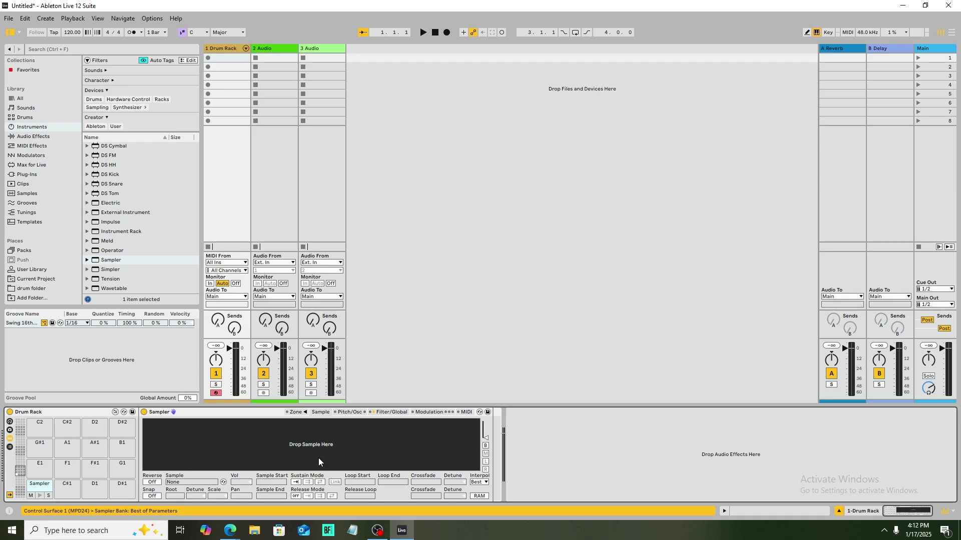
Reset Sampler volume to 0 dB, raise attack to 0.42 ms and lengthen the release
click(386, 414)
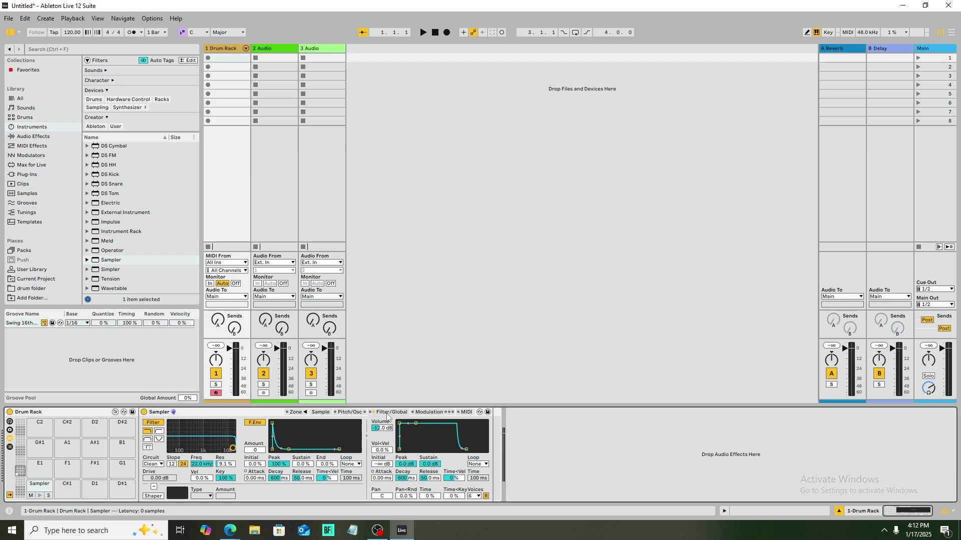
drag(383, 428, 384, 393)
key(Delete)
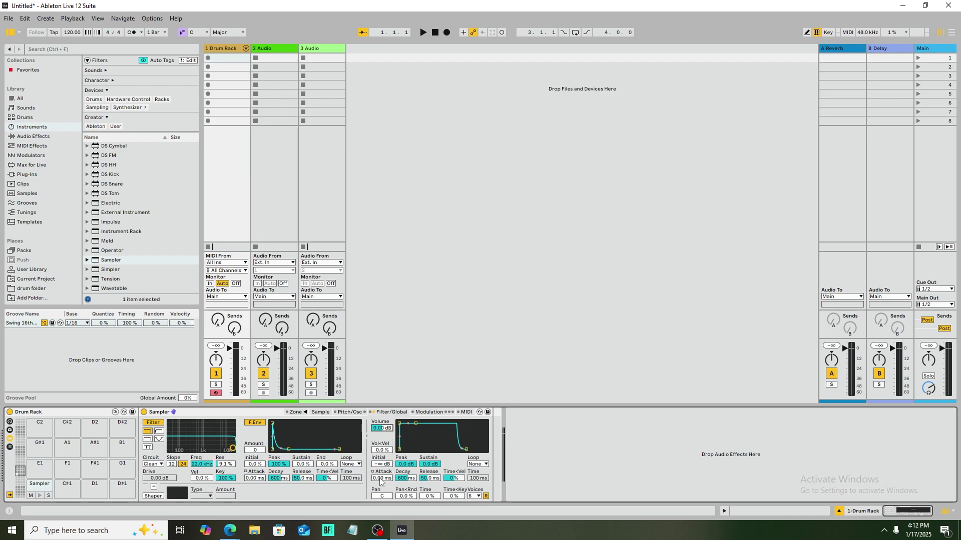
drag(378, 481, 382, 460)
drag(425, 482, 426, 458)
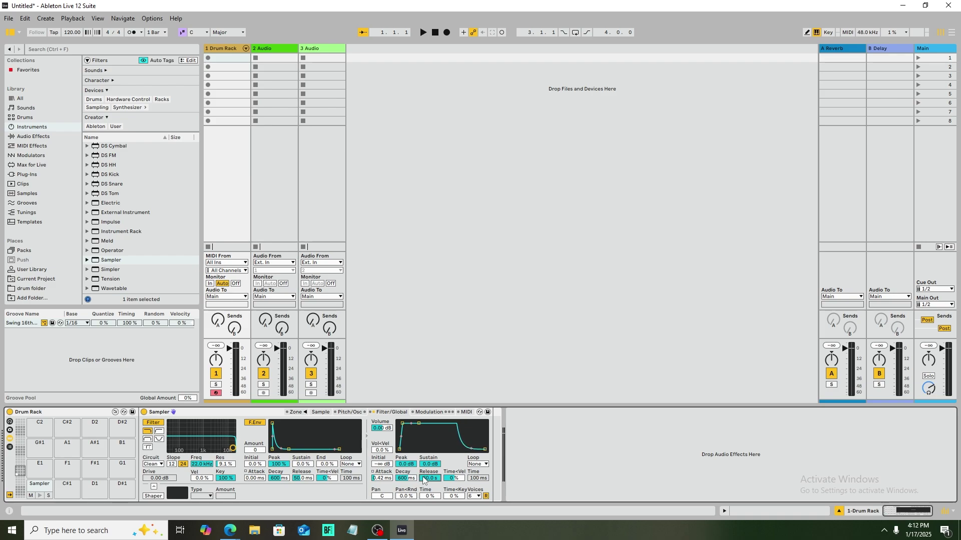
click(352, 413)
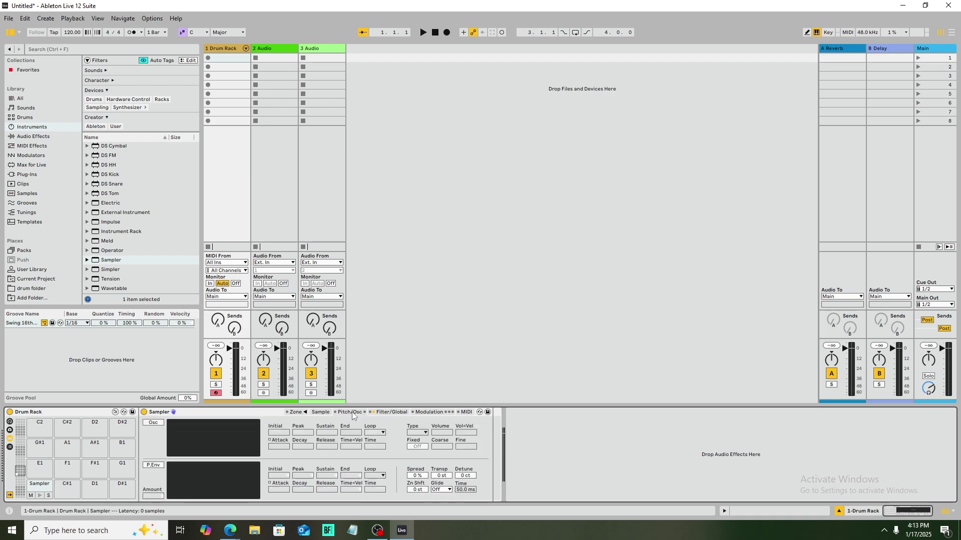
click(378, 413)
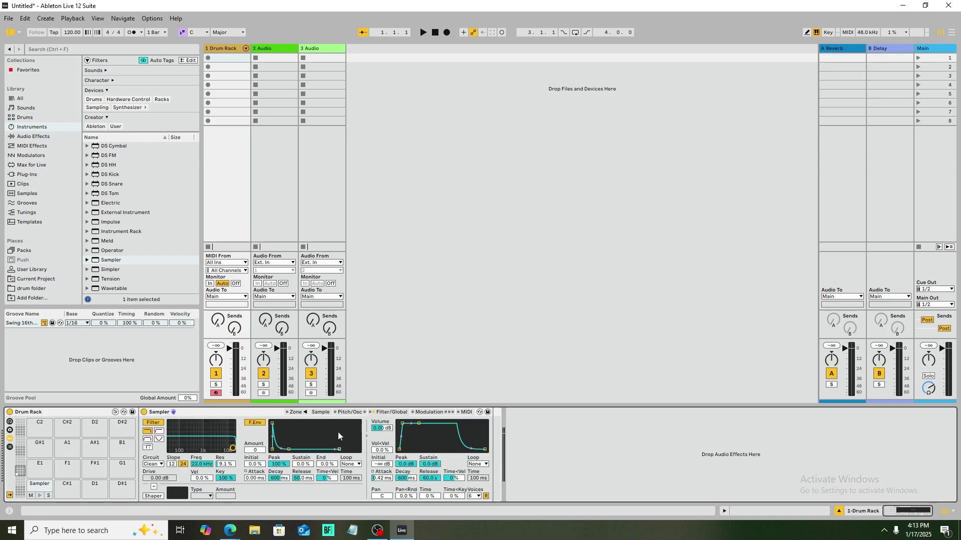
Map the Sampler's Volume and Attack to Drum Rack macros 1 and 2
click(10, 423)
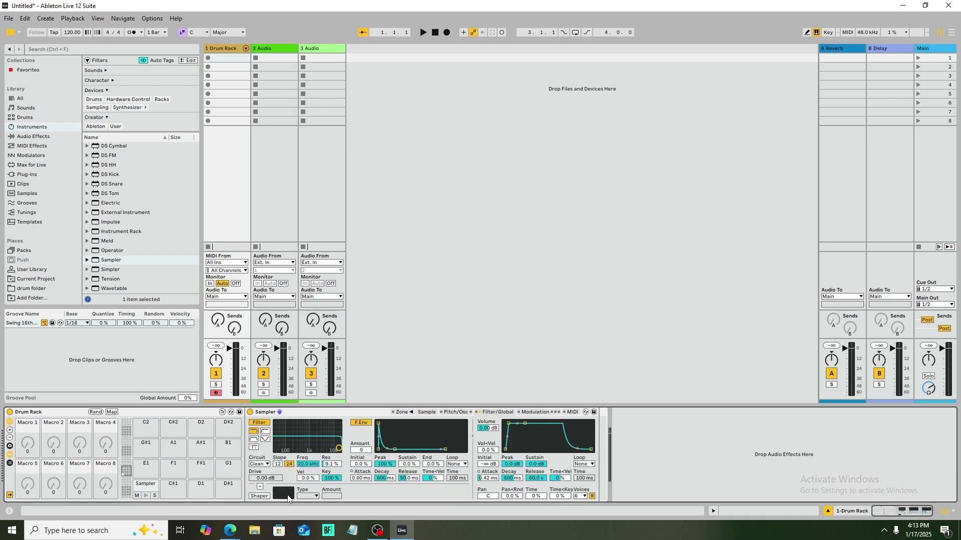
right_click(491, 432)
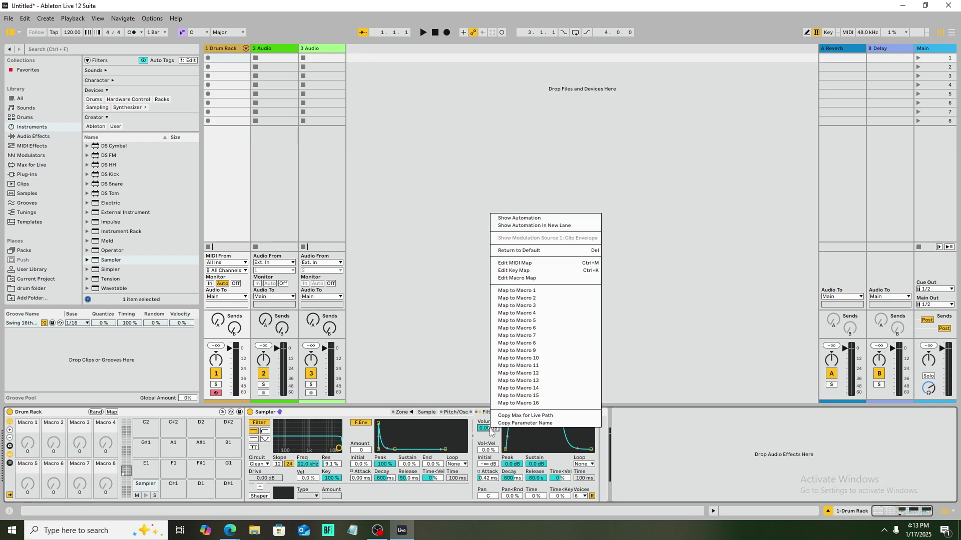
click(528, 293)
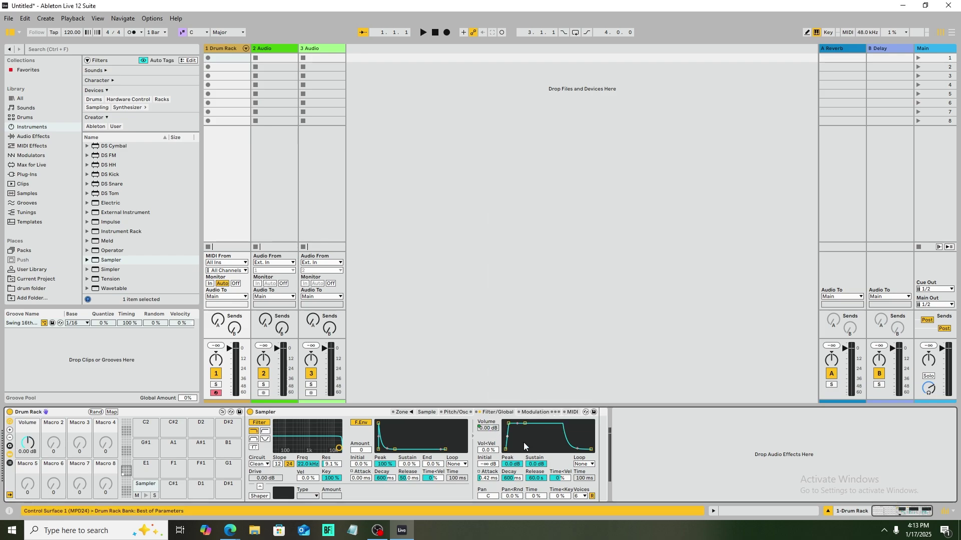
right_click(491, 478)
click(516, 347)
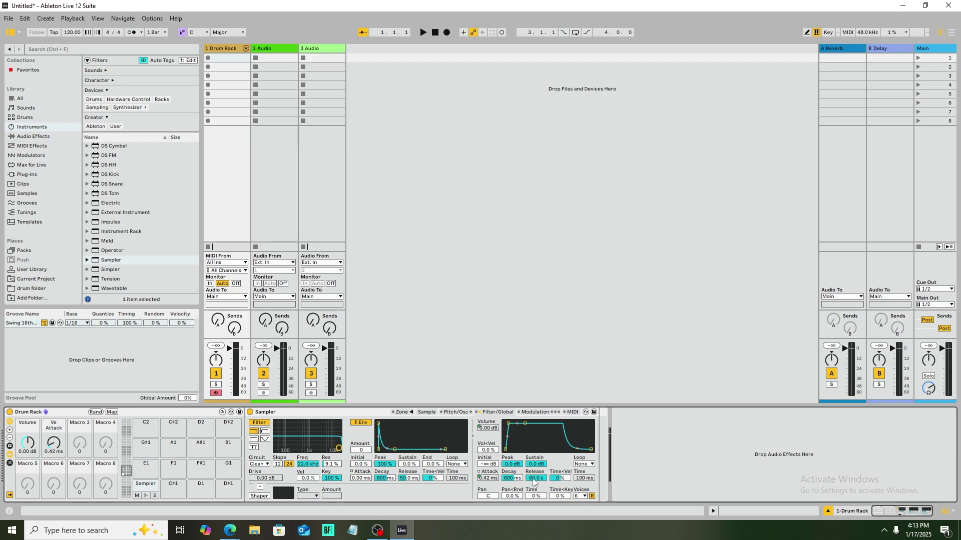
Map Transpose to macro 3 and Spread to macro 4, with Detune sharing Spread's macro
click(458, 412)
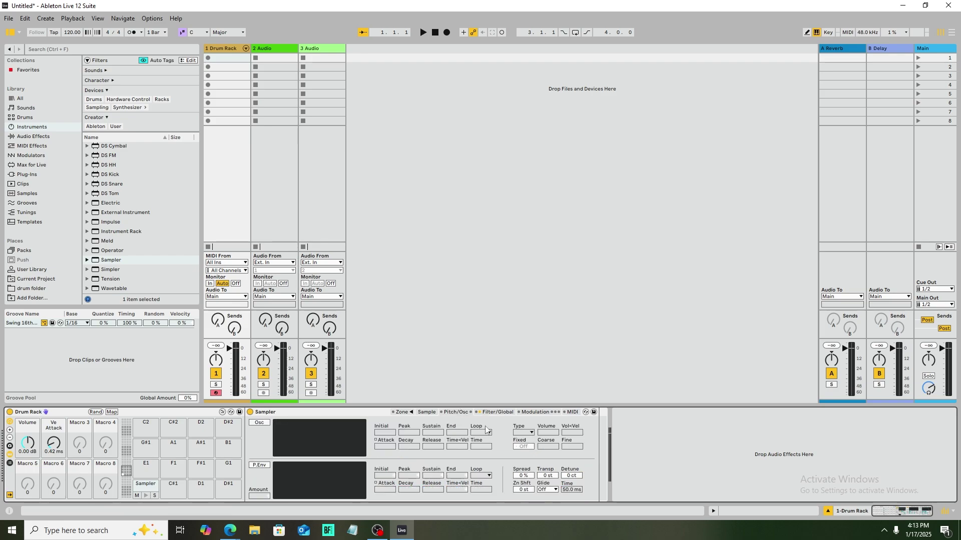
right_click(542, 479)
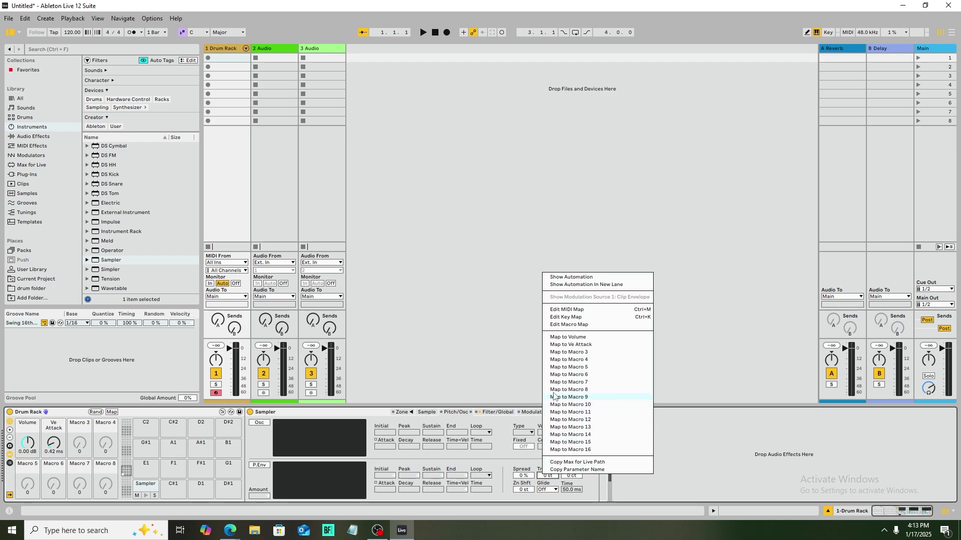
click(563, 352)
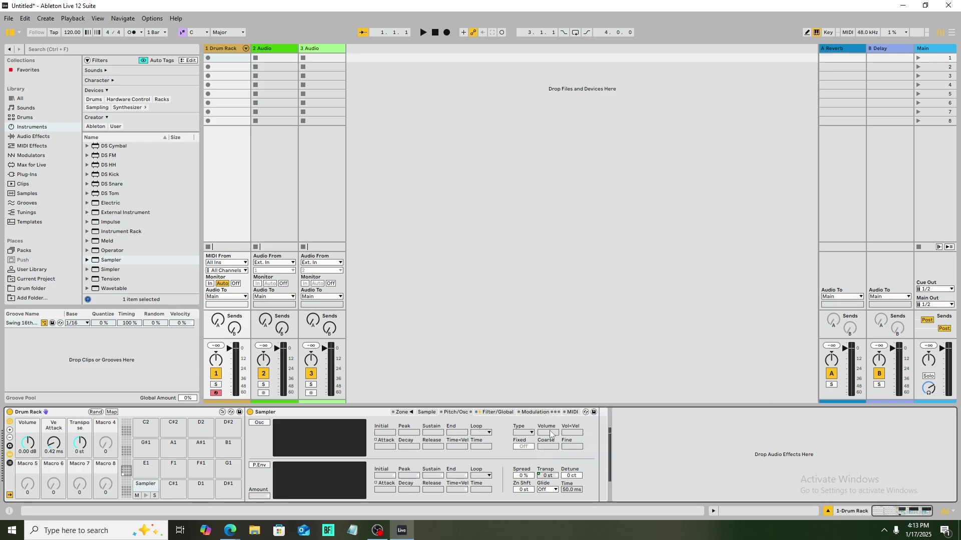
right_click(527, 479)
click(560, 369)
right_click(573, 478)
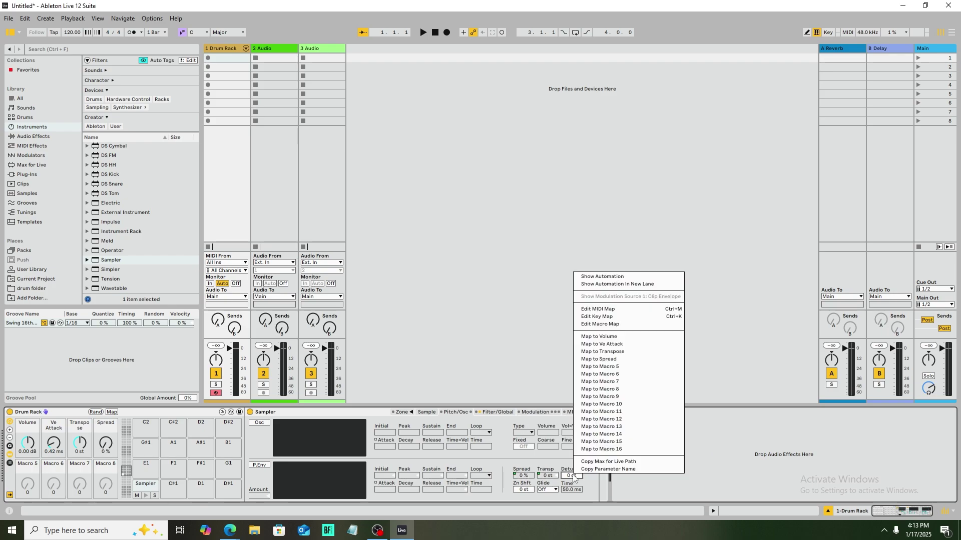
click(604, 360)
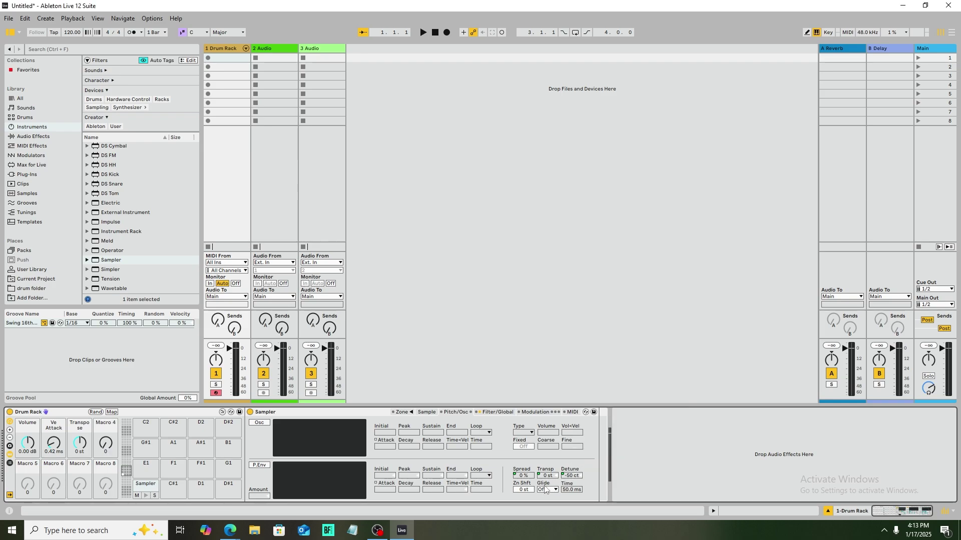
click(496, 413)
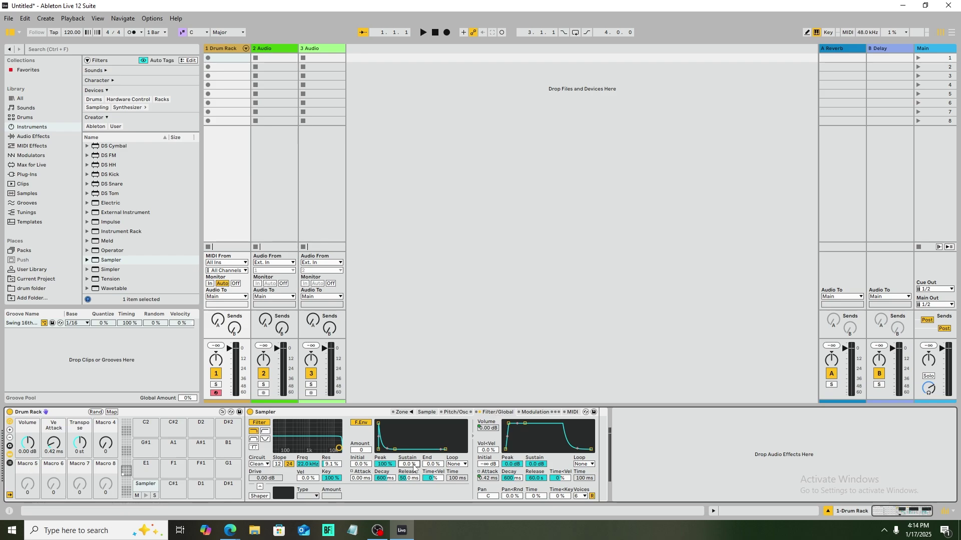
Set the Sampler chain's choke group to 1 in the Drum Rack chain list
click(10, 464)
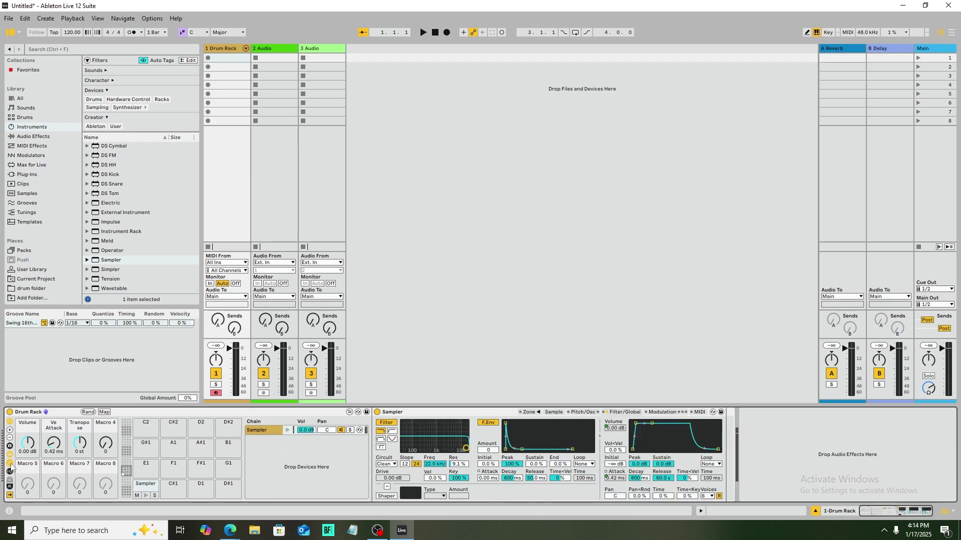
click(10, 472)
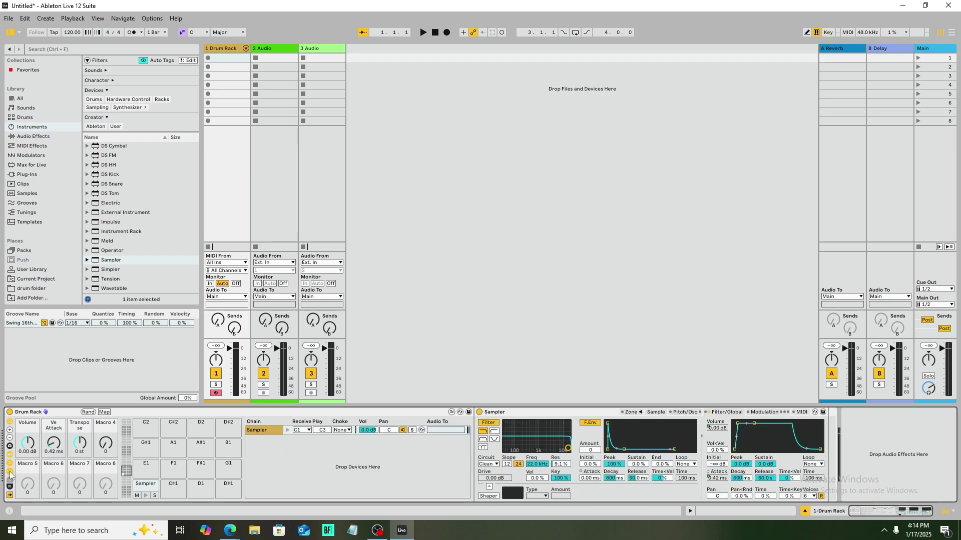
click(344, 432)
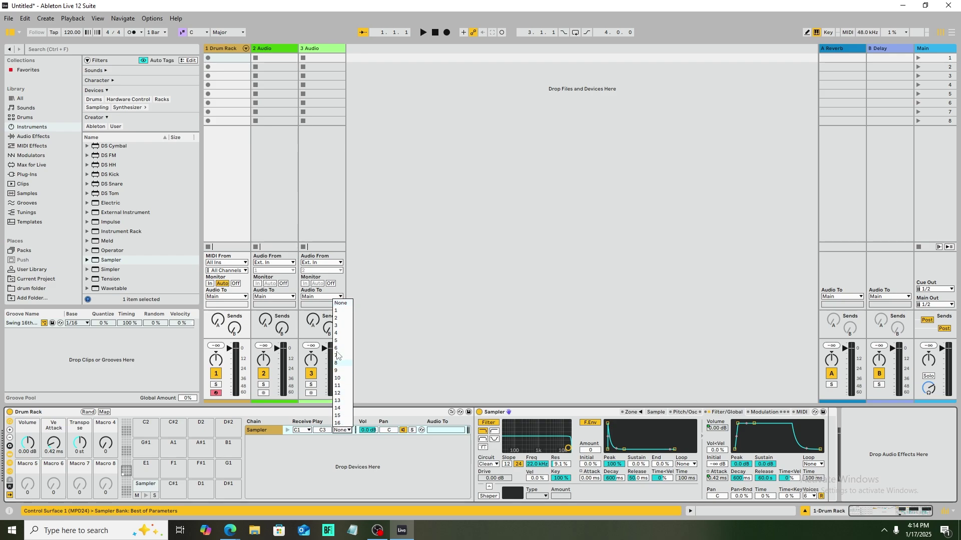
click(342, 311)
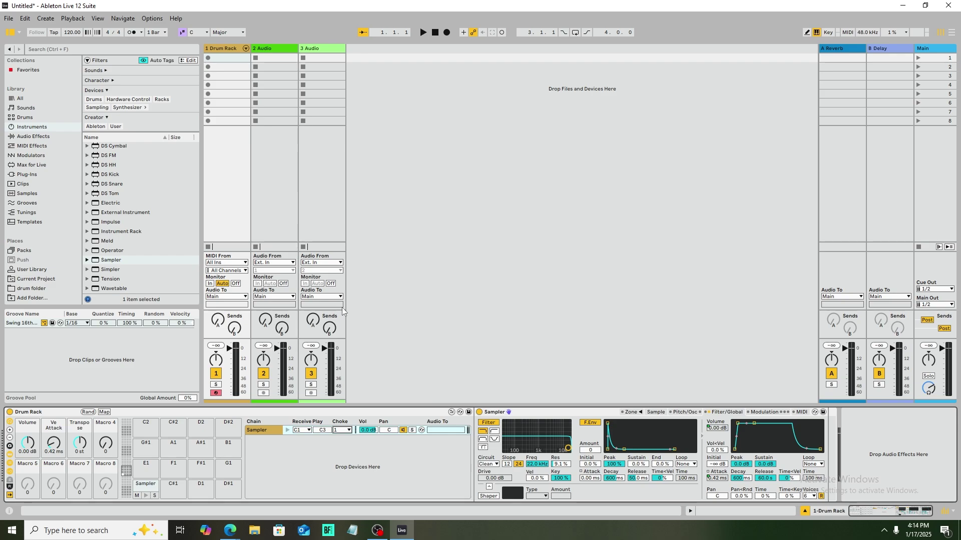
Save the Drum Rack as preset 'mpc style chops' and reveal its file in File Explorer
click(470, 413)
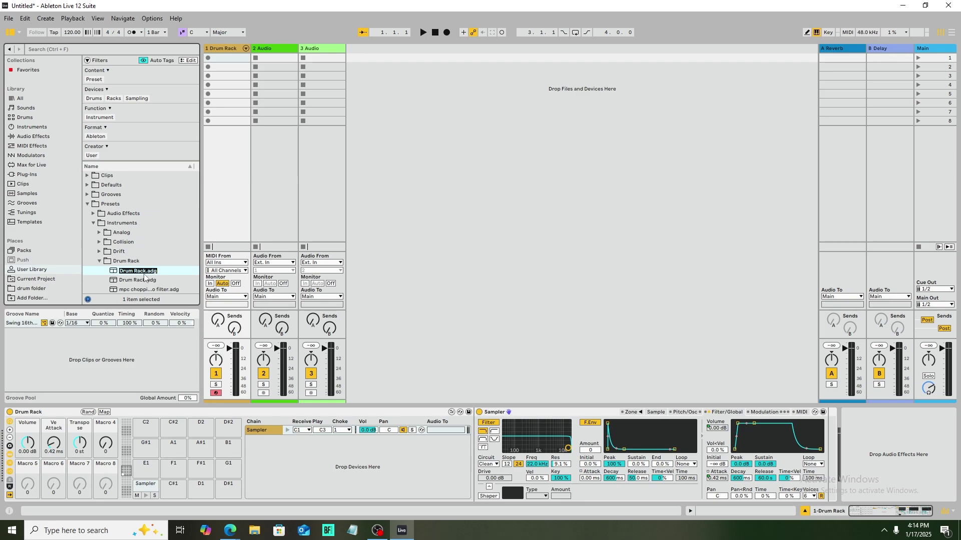
text(mpc style chops)
key(Return)
scroll(144, 274, down, 1)
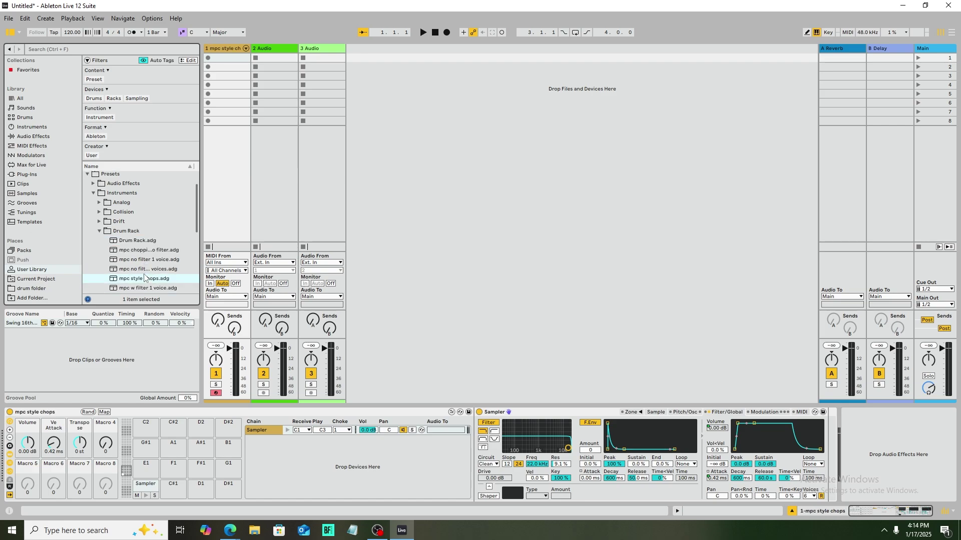
scroll(140, 274, down, 1)
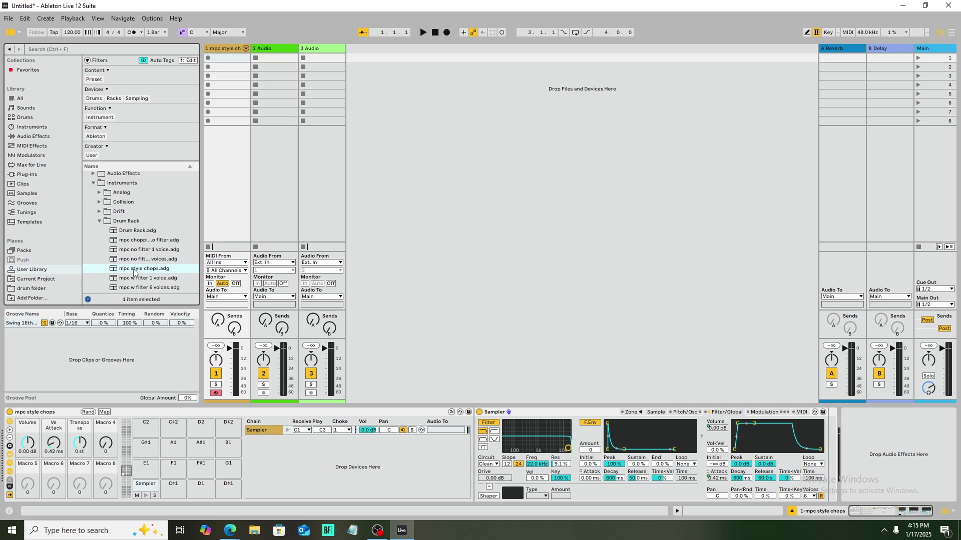
right_click(136, 275)
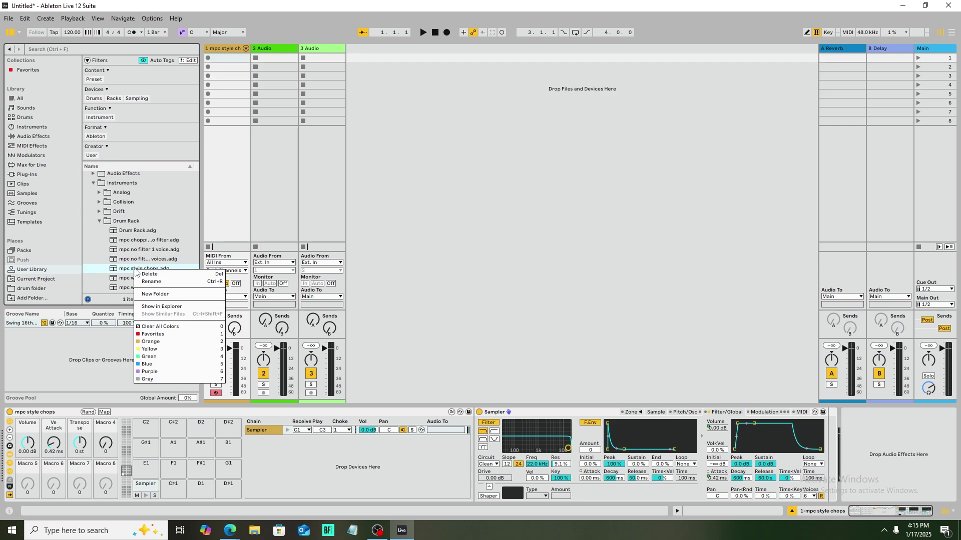
click(169, 308)
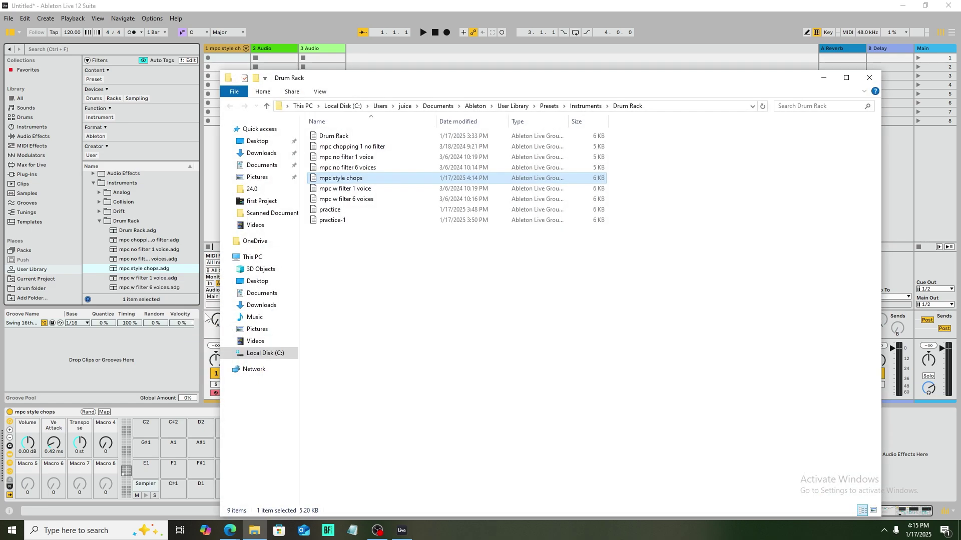
Copy the mpc style chops file and show hidden items on Local Disk (C:)
right_click(349, 182)
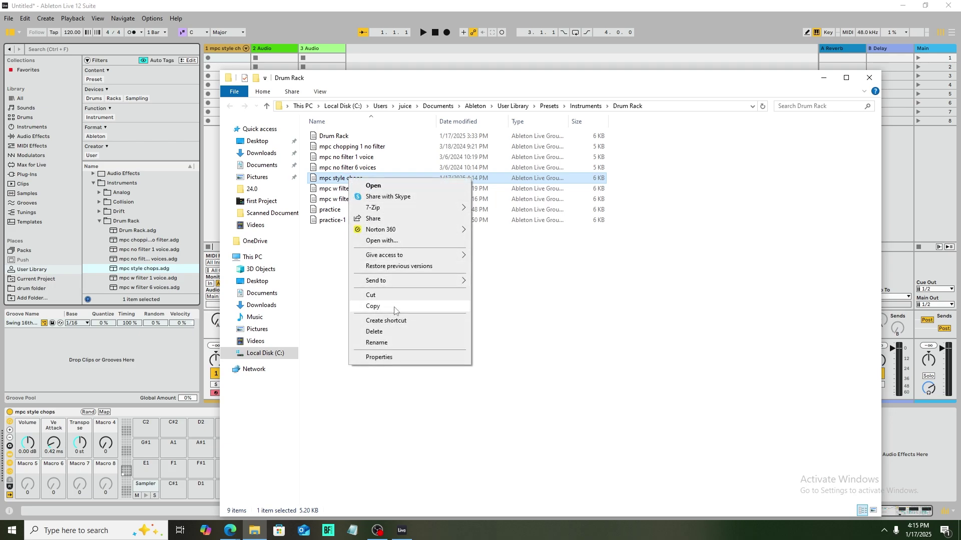
click(394, 306)
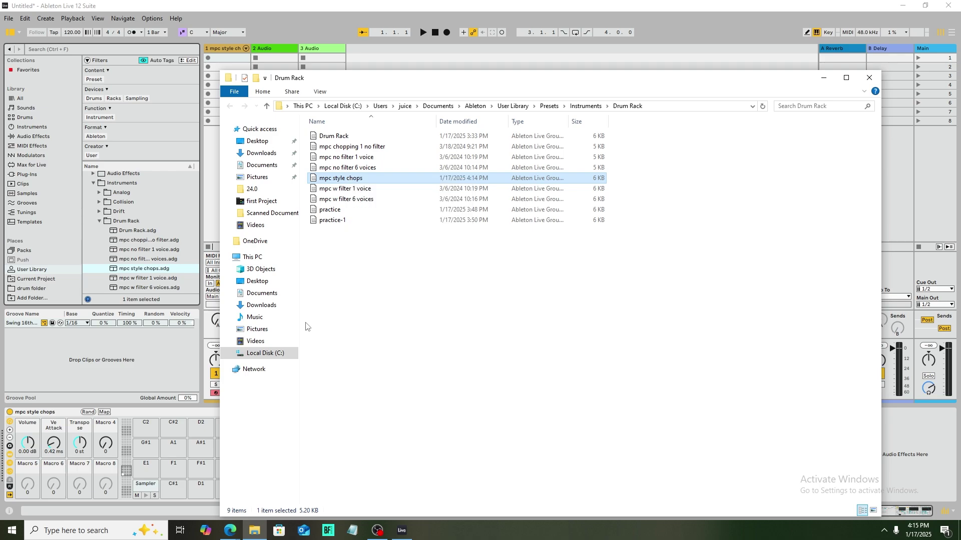
click(253, 259)
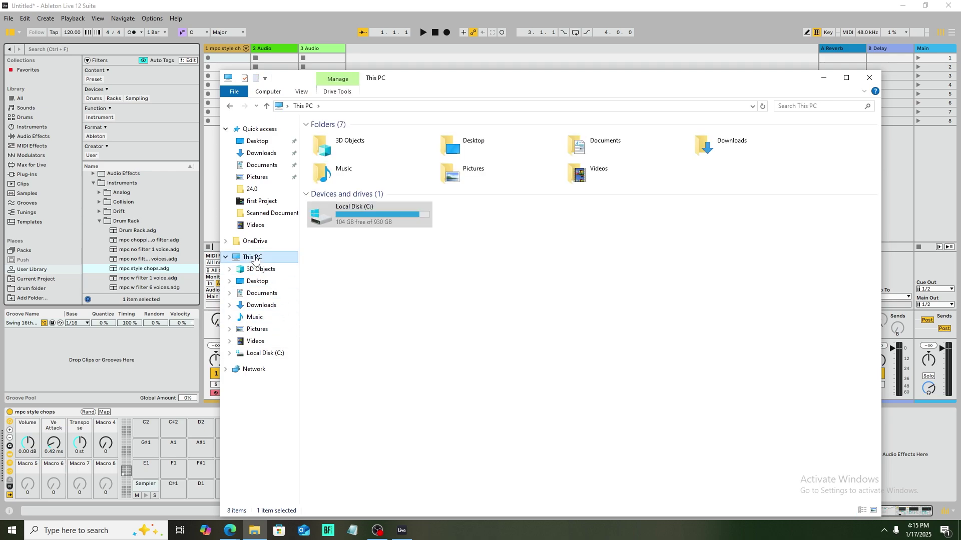
double_click(363, 225)
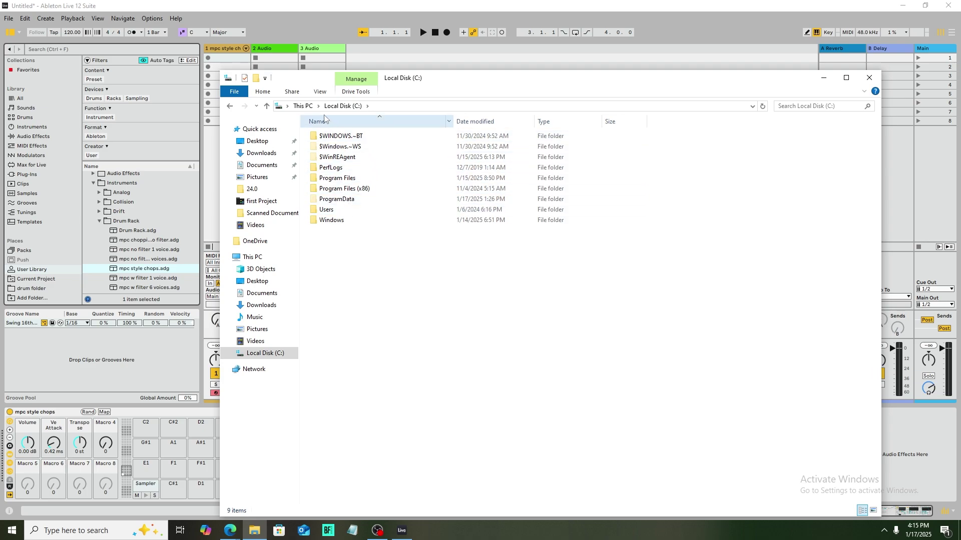
click(320, 92)
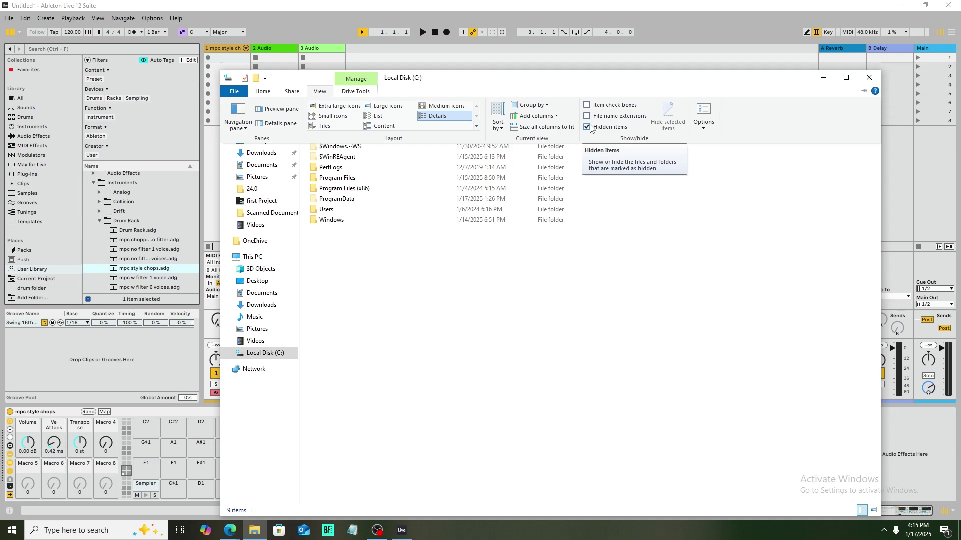
click(397, 283)
Paste the preset into ProgramData\Ableton\...\Core Library\Defaults\Slicing, then close Explorer
double_click(344, 200)
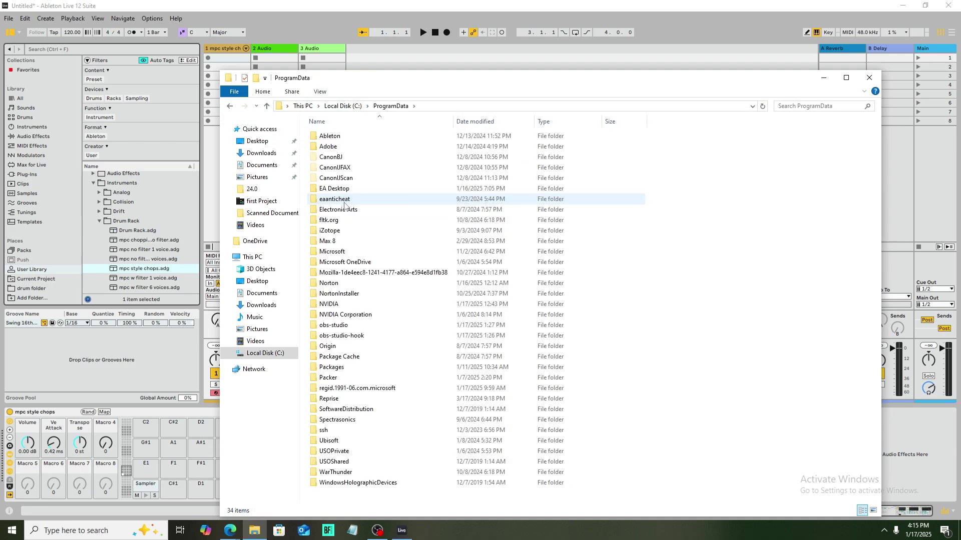
double_click(341, 137)
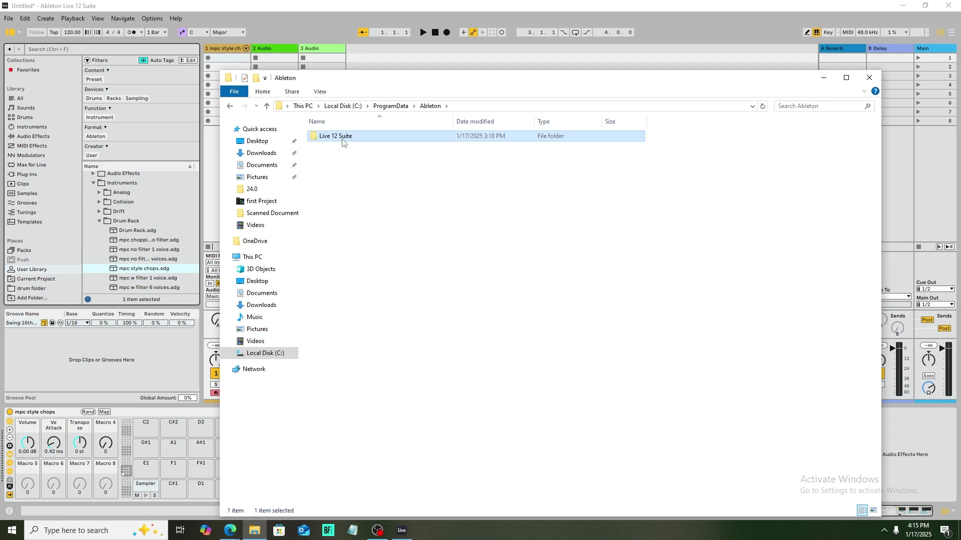
double_click(336, 137)
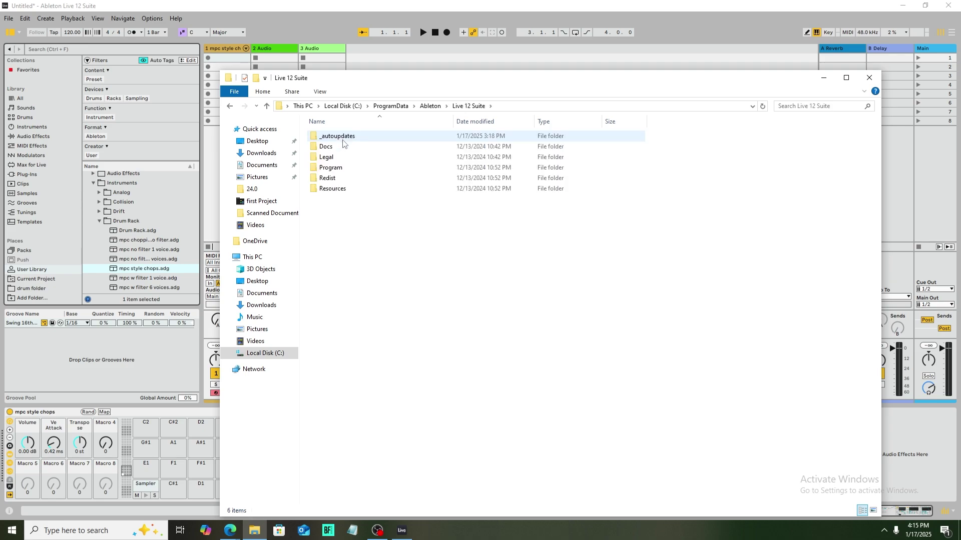
double_click(335, 189)
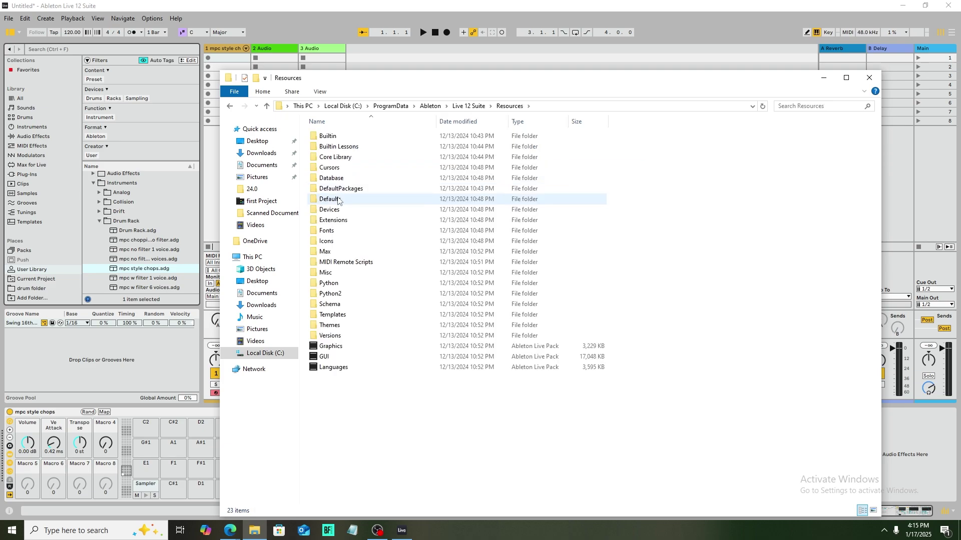
double_click(336, 158)
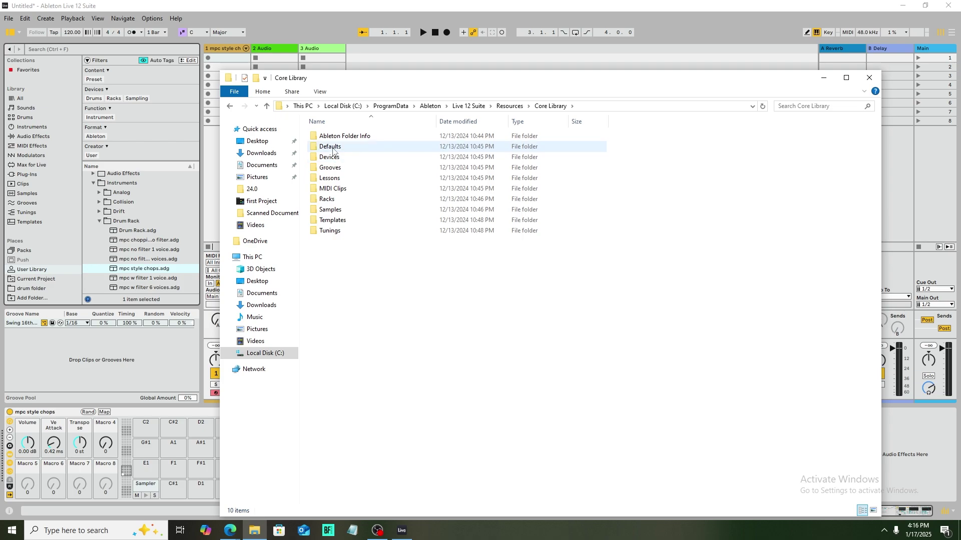
double_click(332, 148)
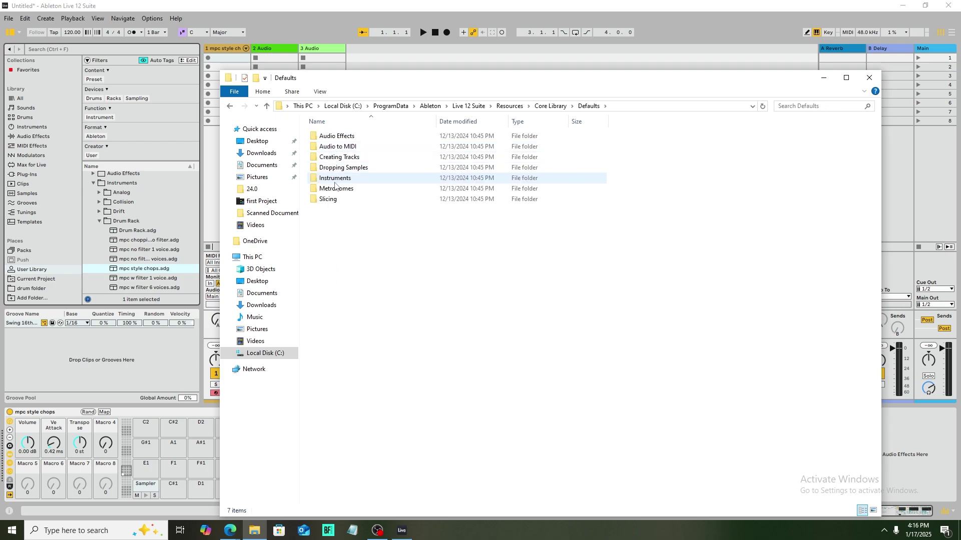
click(332, 201)
double_click(333, 201)
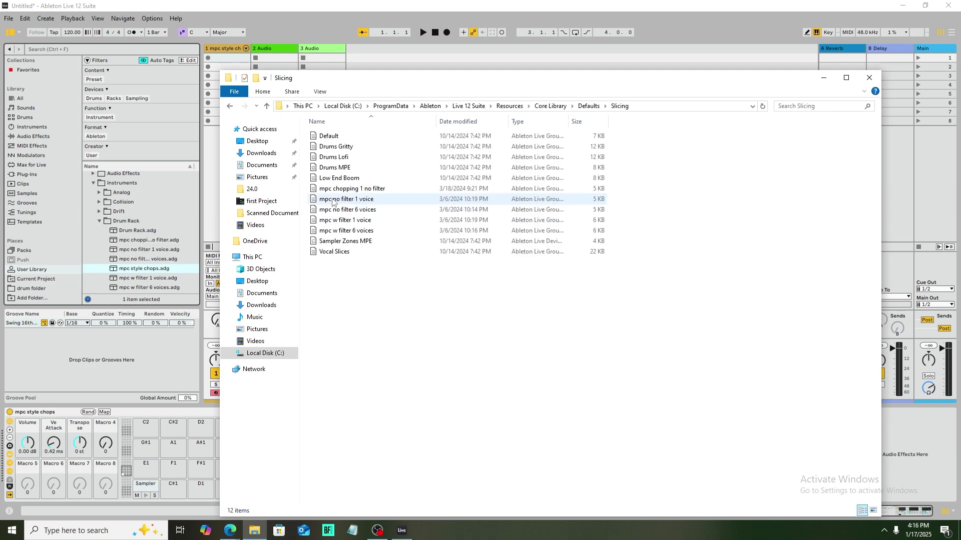
right_click(338, 275)
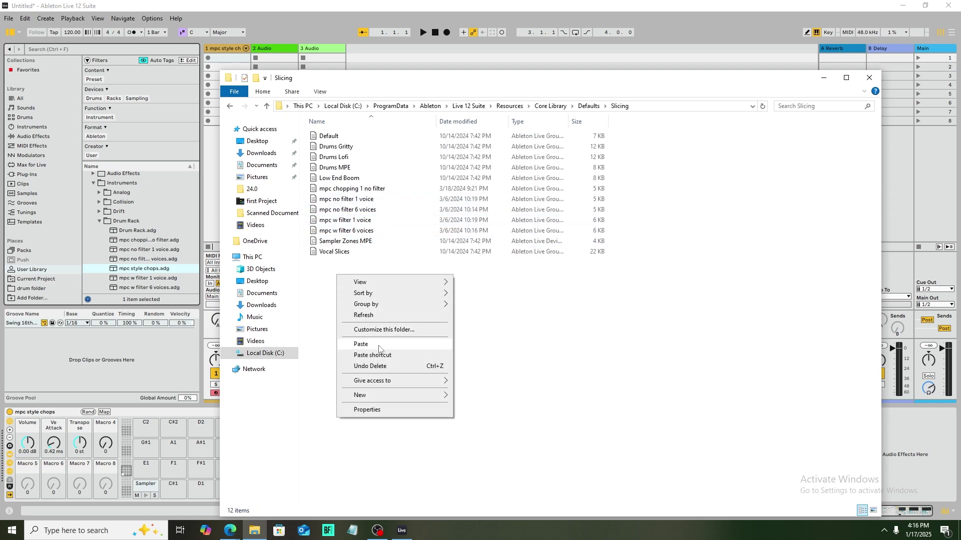
click(362, 344)
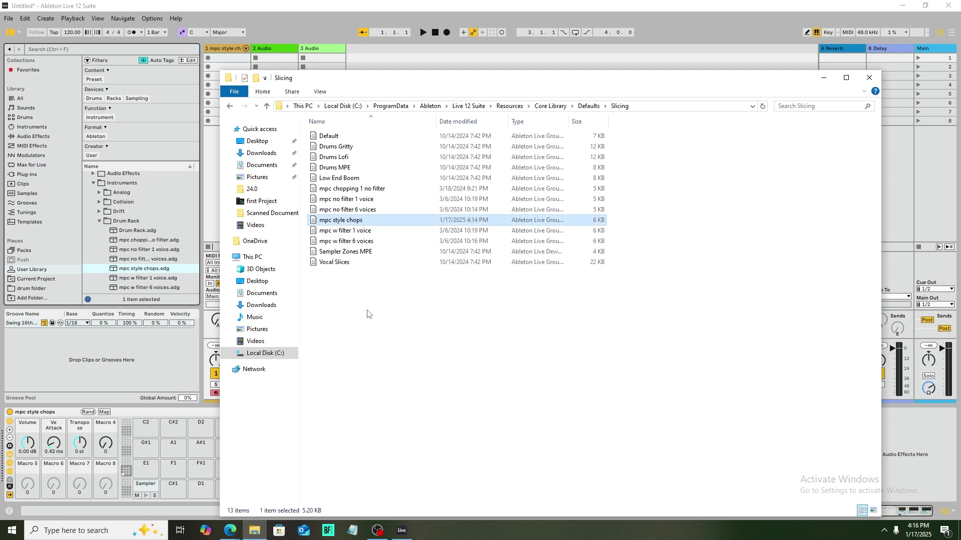
click(869, 78)
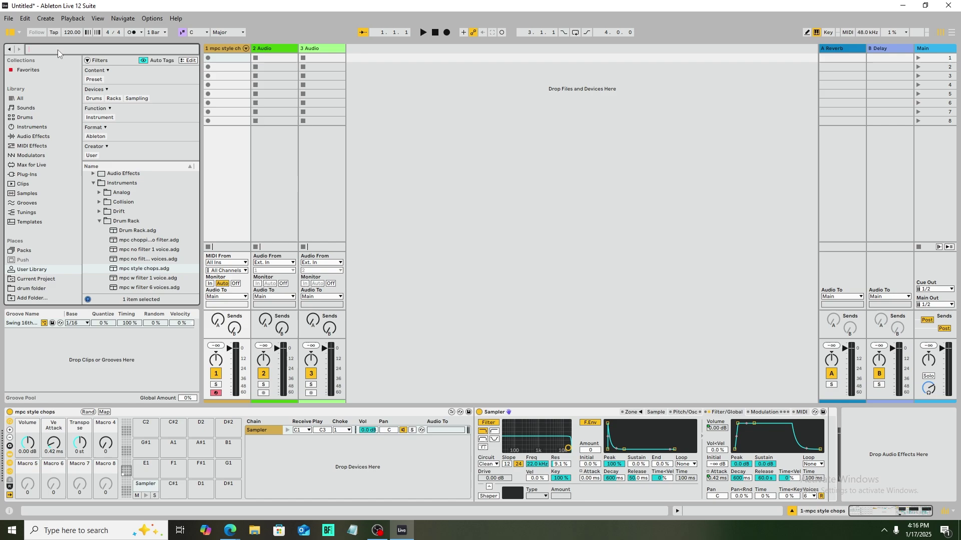
text(loop)
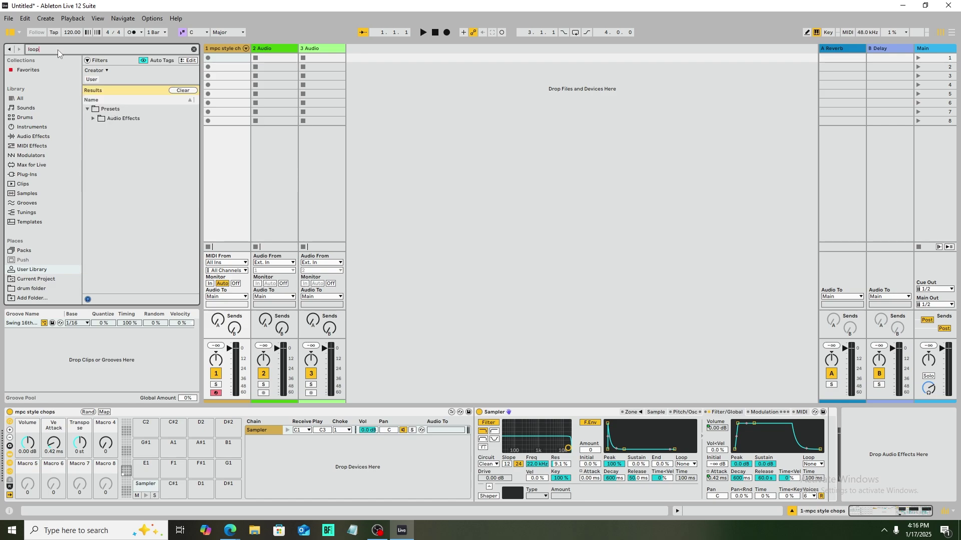
Limit the 'loop' search to the drum folder and expand Cool 'N' Dre Drum Kit 2
click(32, 288)
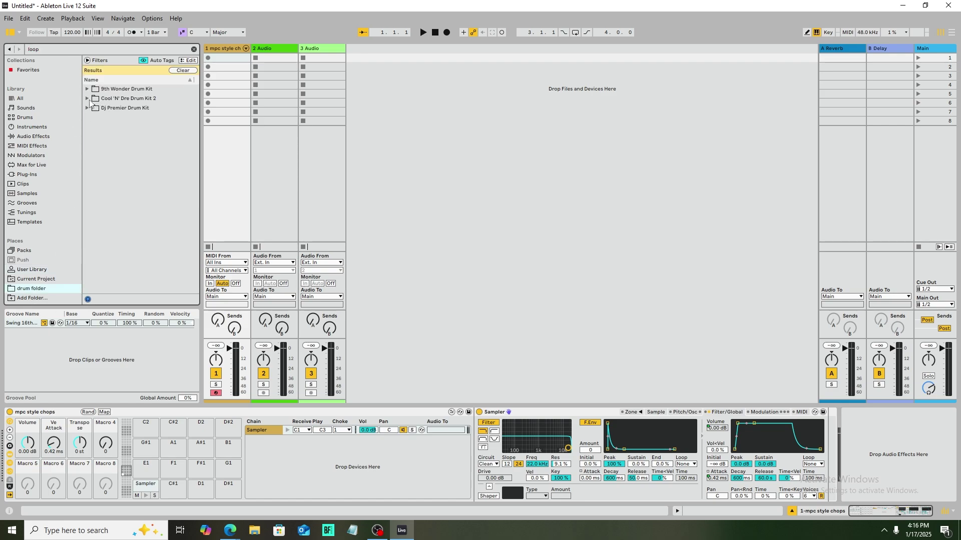
click(87, 98)
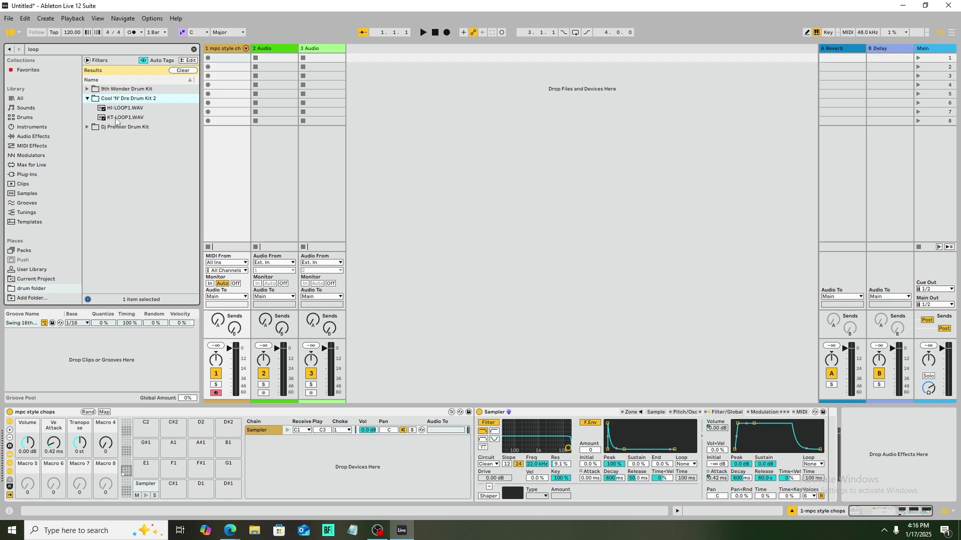
Place KT-LOOP1.WAV in track 2's first slot, audition it, and re-warp it to 84.11 BPM
drag(124, 121, 281, 63)
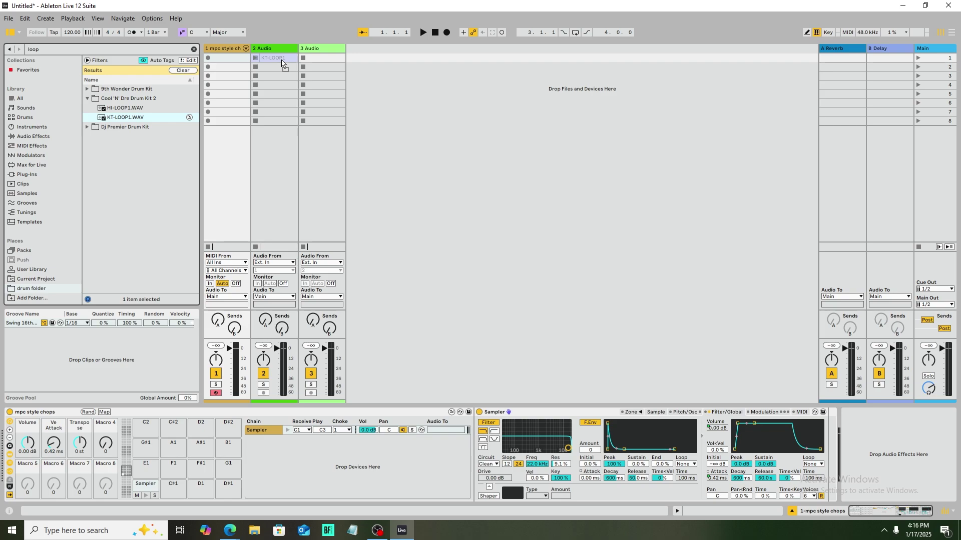
drag(281, 63, 281, 60)
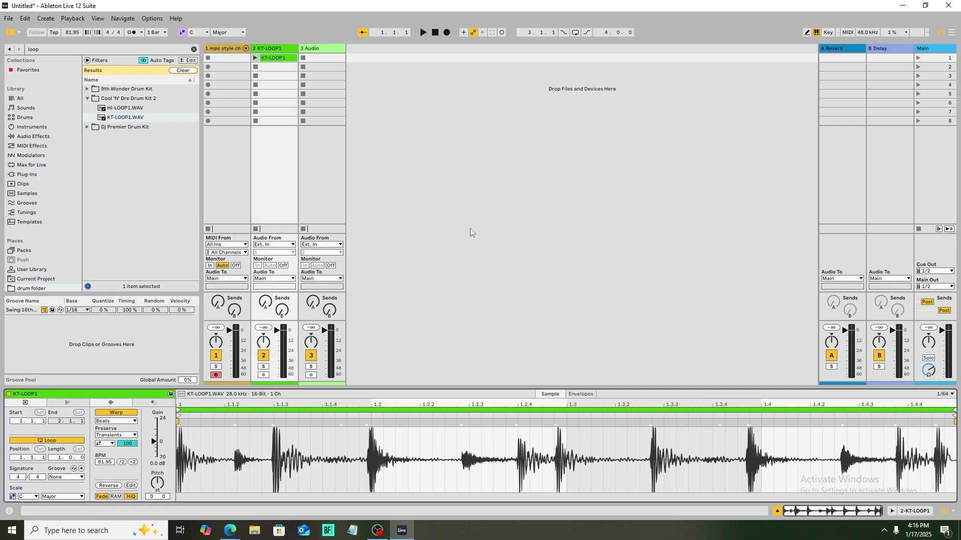
click(254, 59)
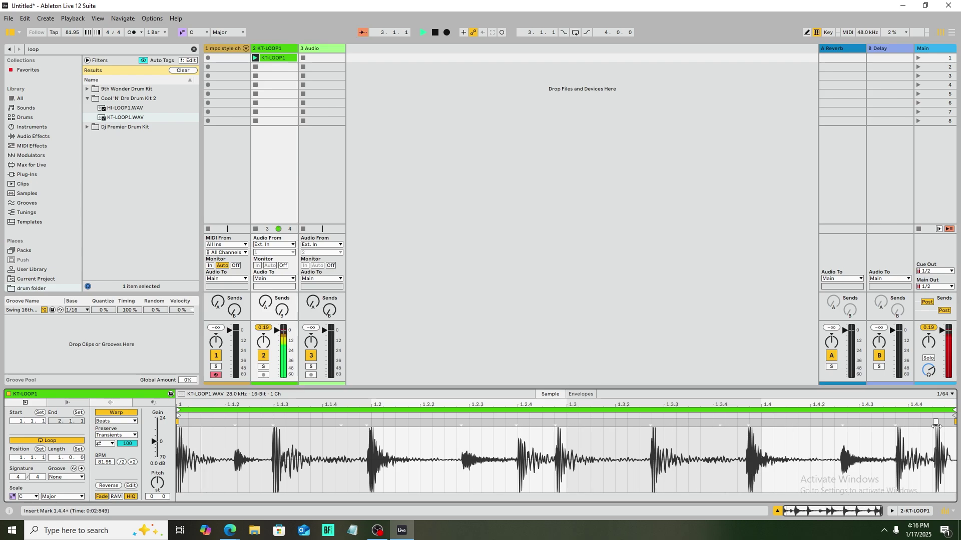
drag(936, 425, 901, 436)
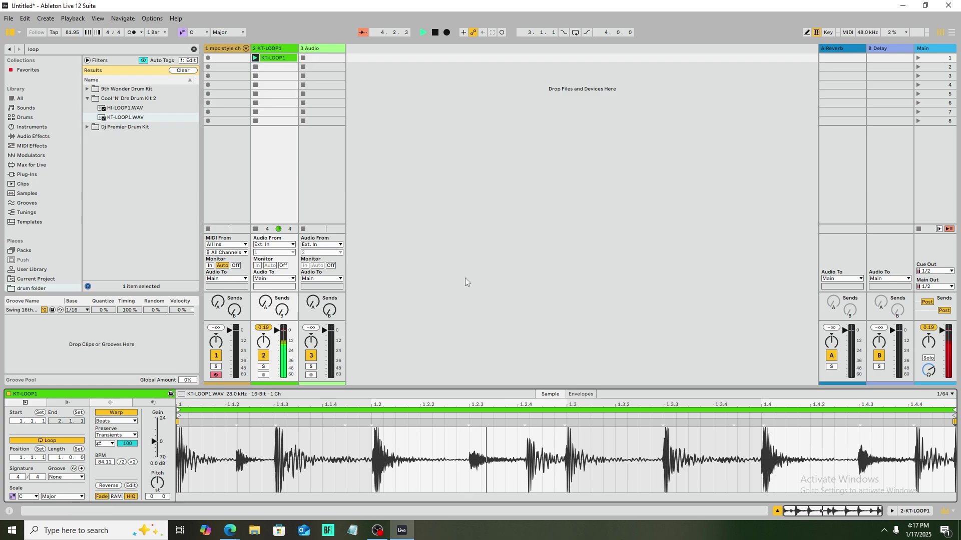
click(256, 69)
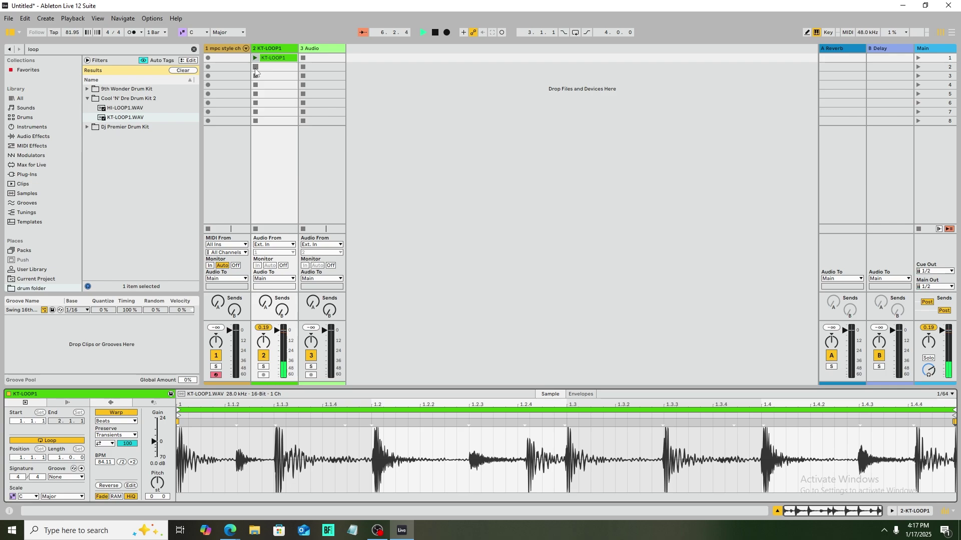
click(88, 98)
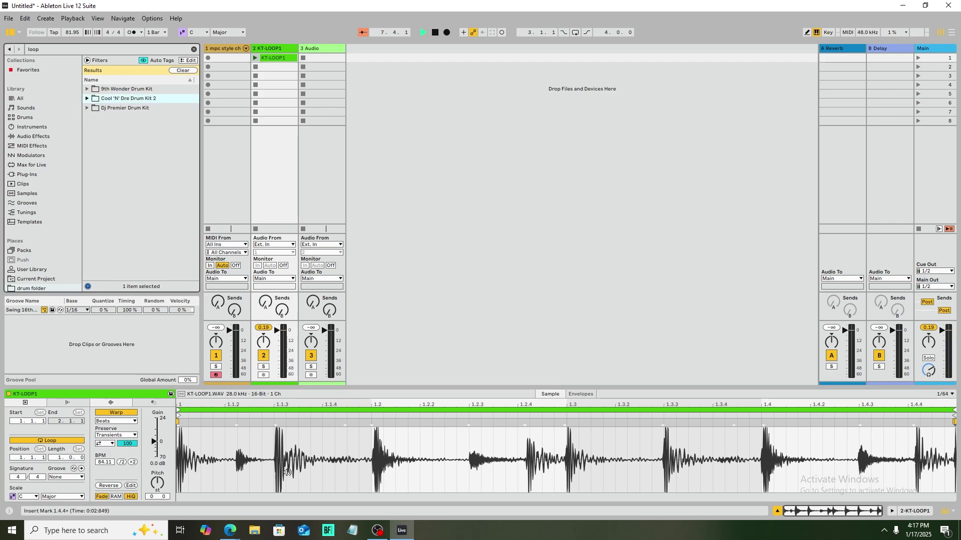
Bring 'The World (Is Going Up in Flames)' MP3 from Downloads onto a new track 3
click(251, 531)
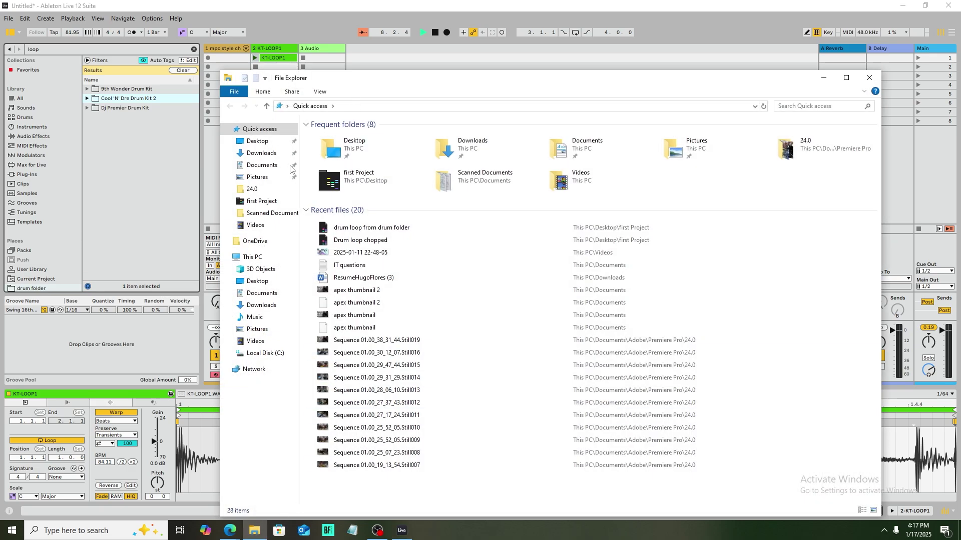
click(259, 153)
scroll(458, 248, down, 6)
scroll(496, 301, down, 5)
scroll(499, 298, down, 9)
scroll(499, 298, down, 7)
scroll(499, 297, down, 7)
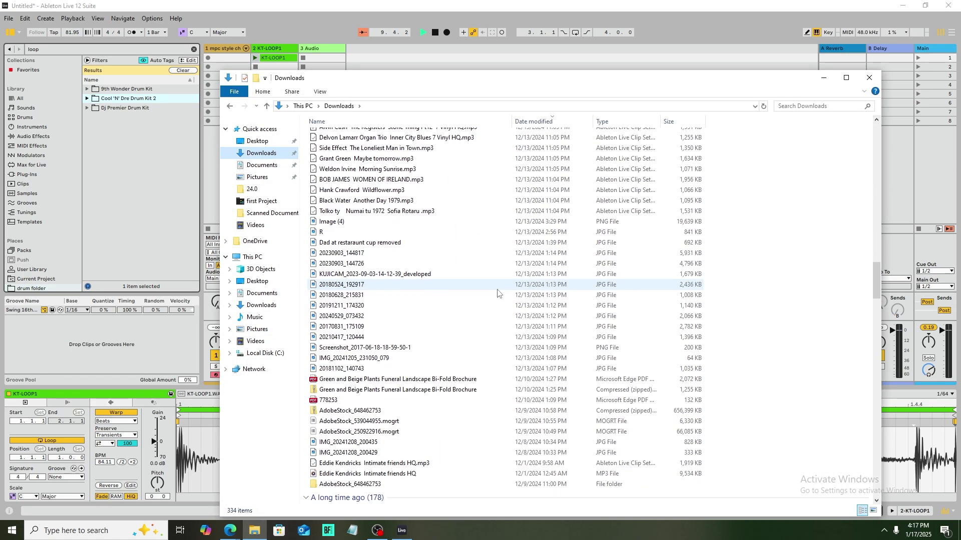
scroll(498, 295, down, 5)
scroll(497, 294, down, 3)
scroll(497, 294, down, 2)
scroll(497, 294, down, 4)
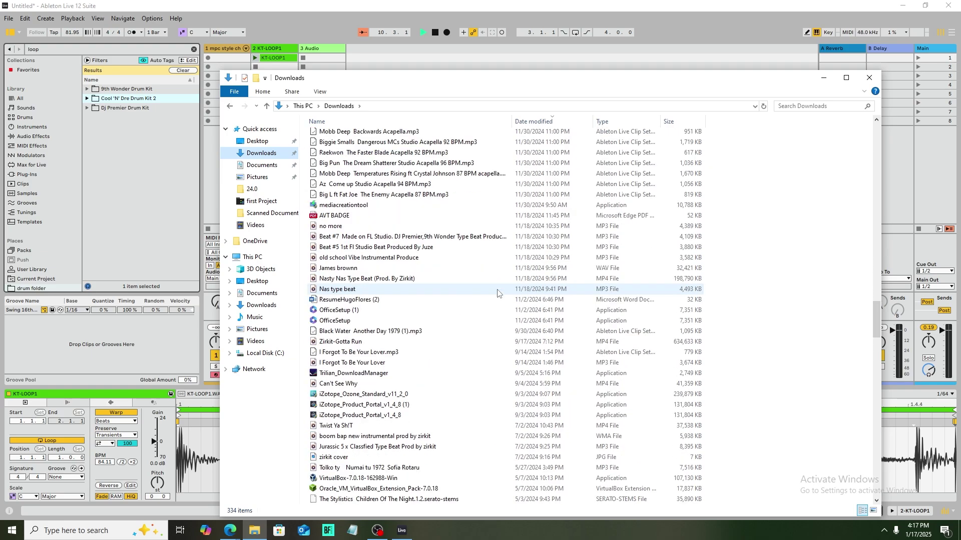
scroll(498, 293, down, 6)
scroll(496, 294, down, 4)
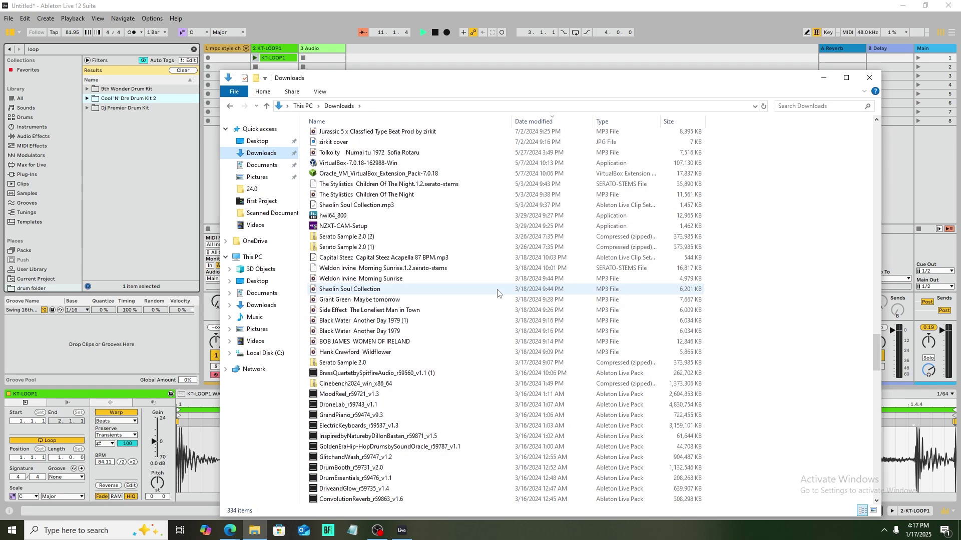
scroll(498, 293, down, 3)
scroll(497, 294, down, 6)
scroll(497, 293, down, 6)
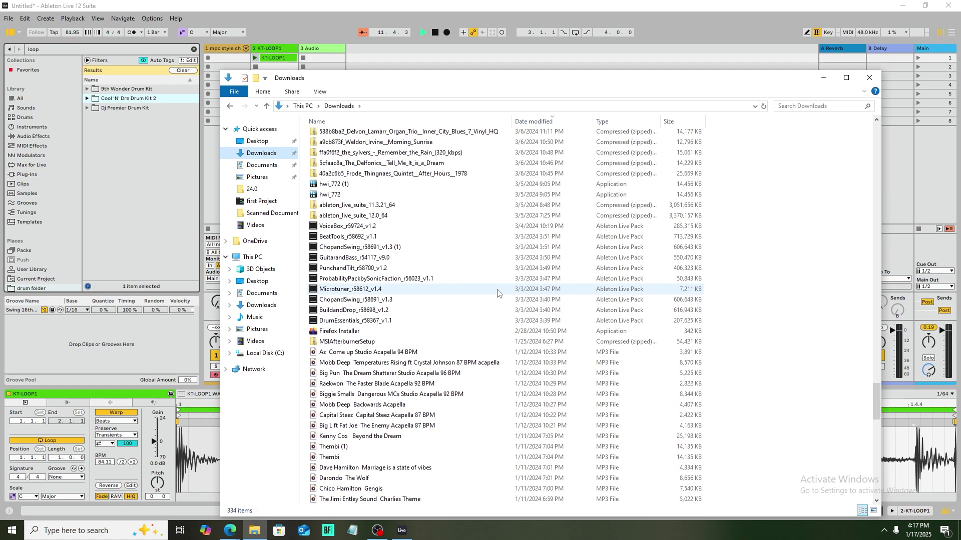
scroll(497, 292, down, 3)
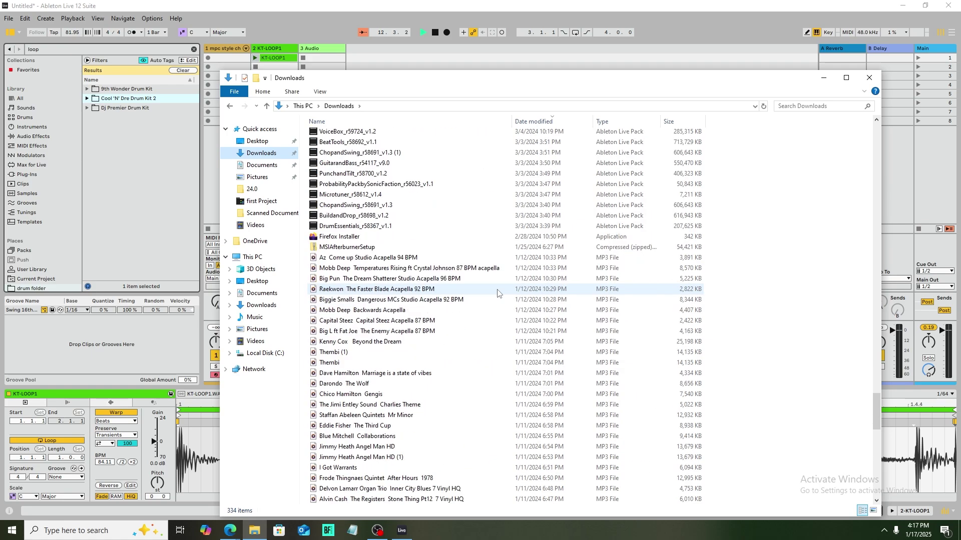
scroll(497, 293, down, 3)
scroll(498, 293, down, 1)
scroll(497, 293, down, 7)
scroll(497, 292, down, 1)
scroll(497, 293, down, 1)
scroll(497, 294, down, 1)
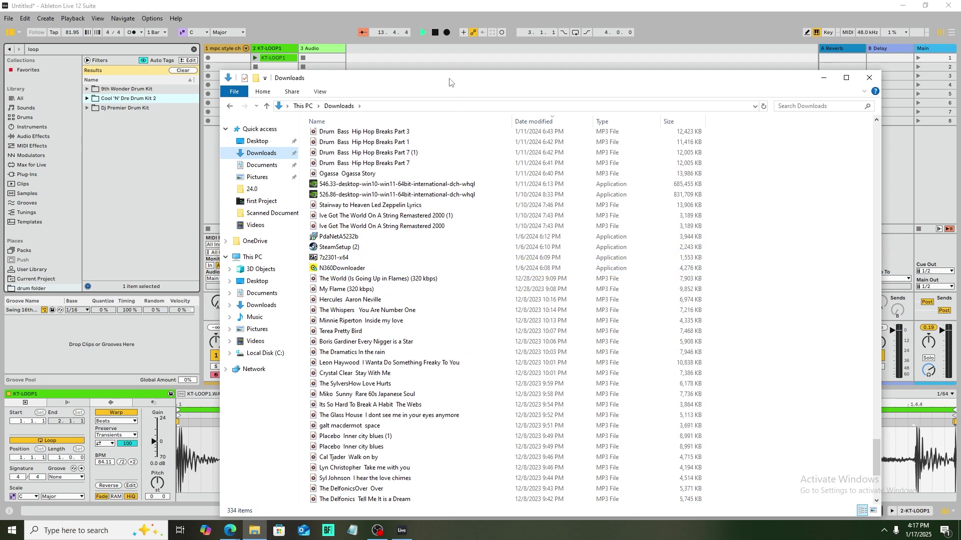
drag(450, 82, 510, 160)
drag(466, 356, 335, 63)
Loop The World clip to about bar 3.4 and select those opening bars on the waveform
click(884, 155)
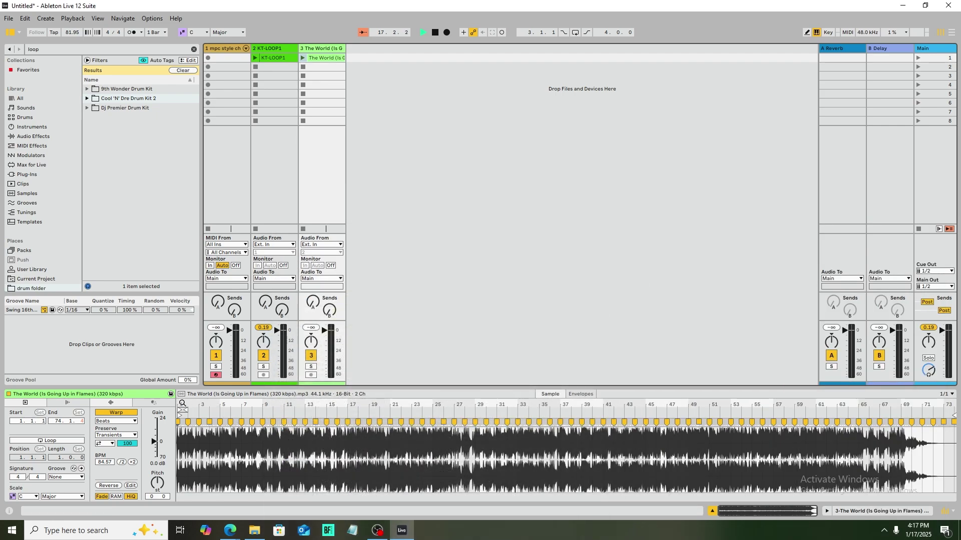
drag(181, 403, 184, 466)
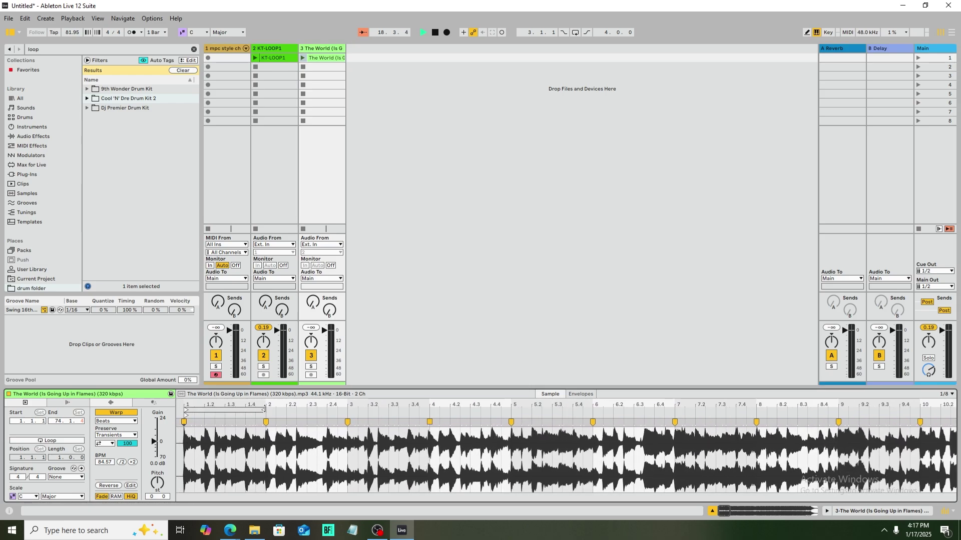
drag(264, 410, 428, 445)
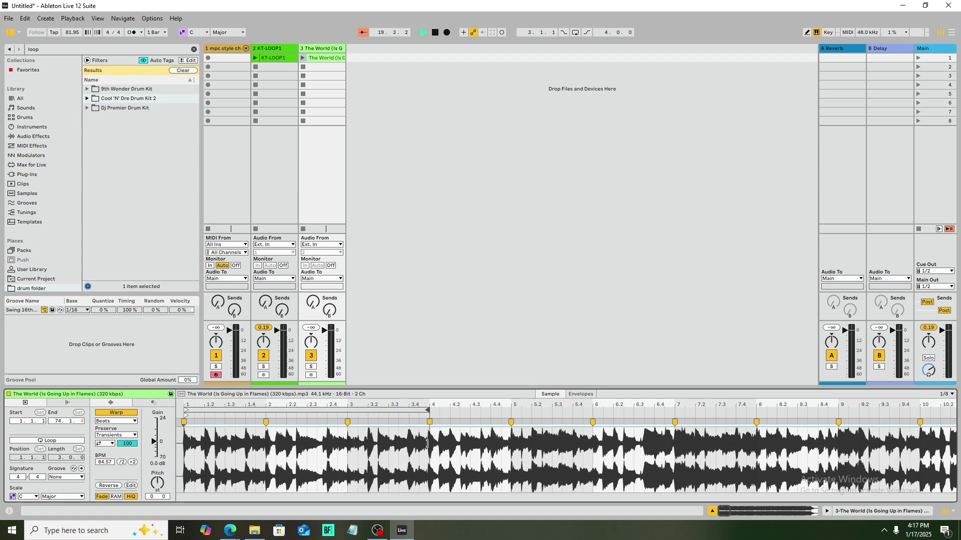
click(75, 441)
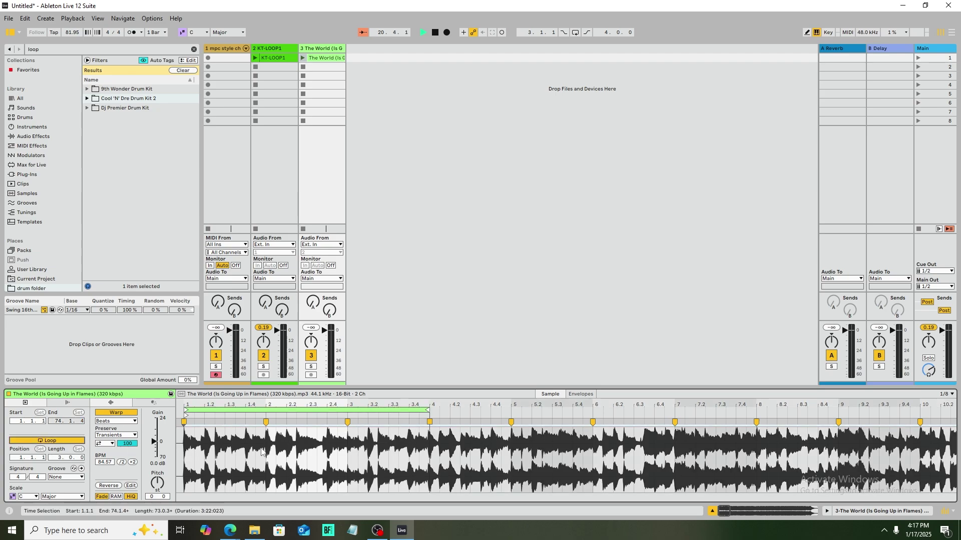
drag(186, 447, 430, 450)
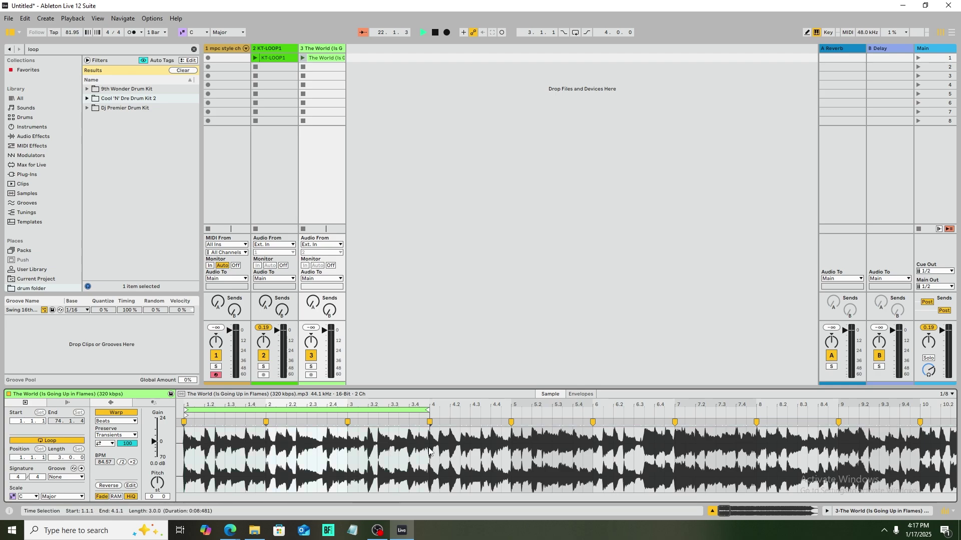
right_click(396, 448)
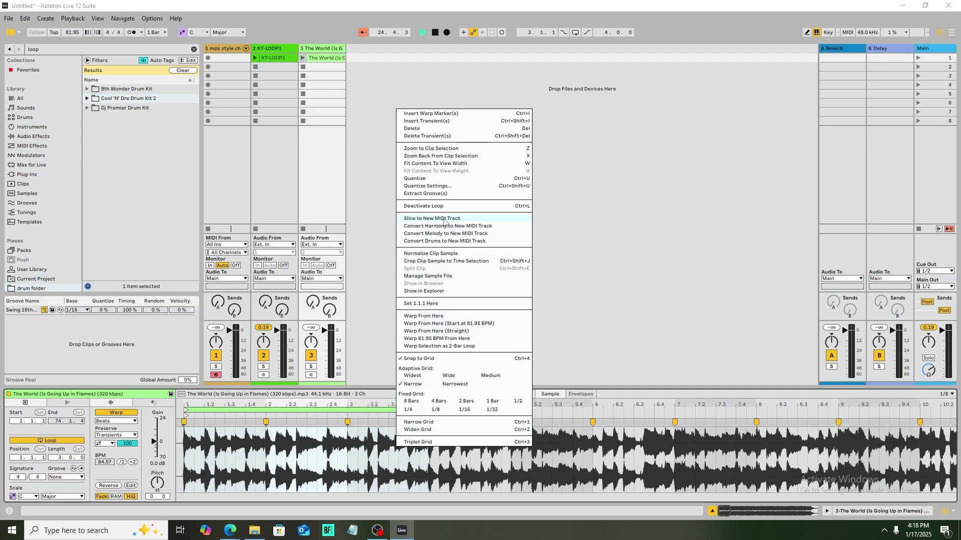
click(445, 218)
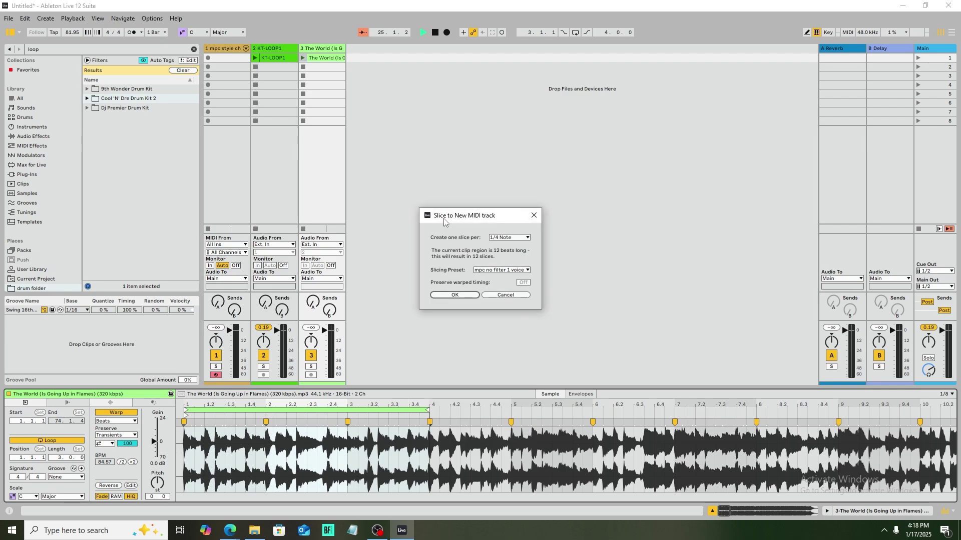
click(507, 239)
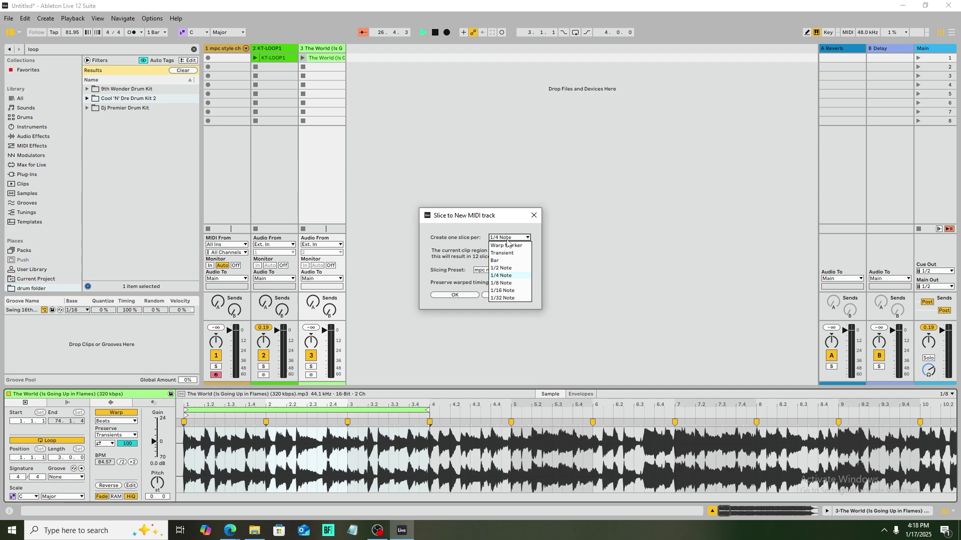
click(506, 239)
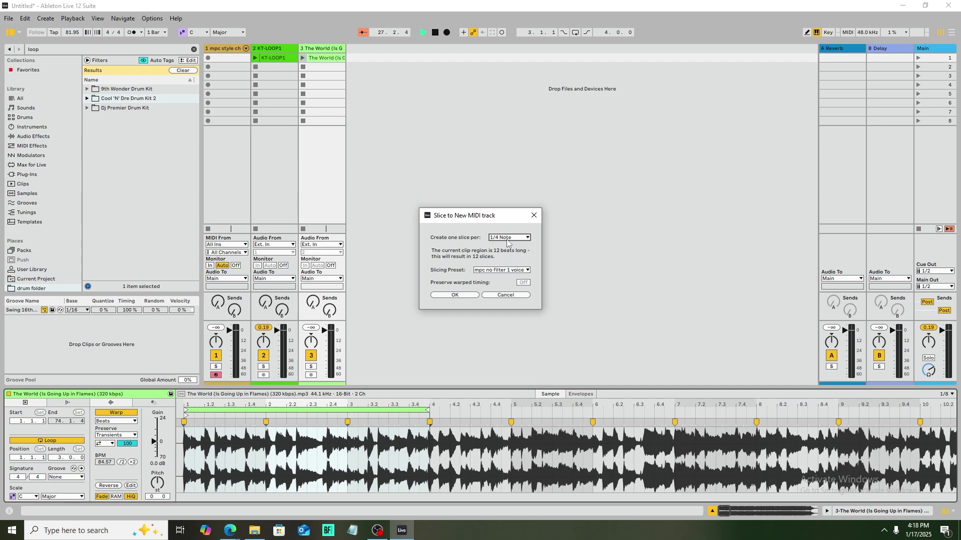
click(512, 271)
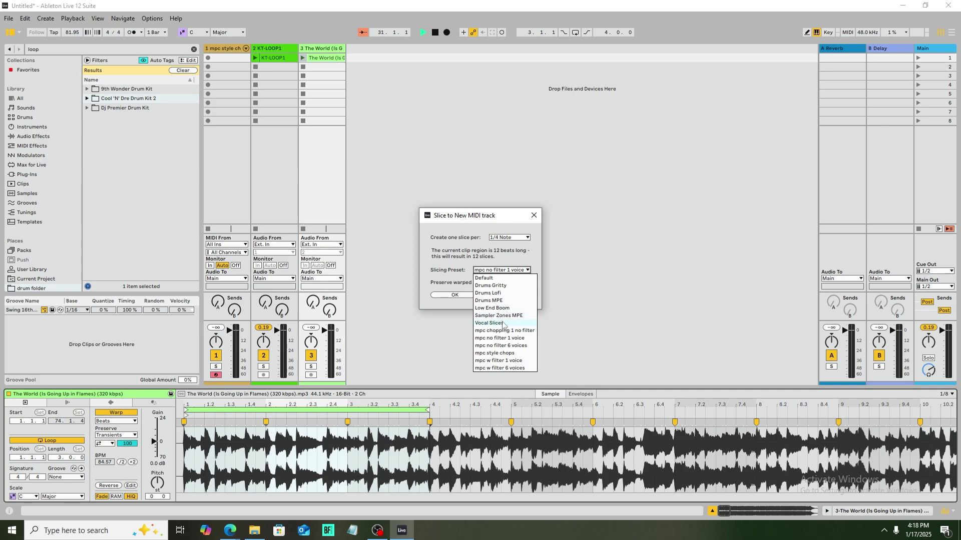
click(499, 354)
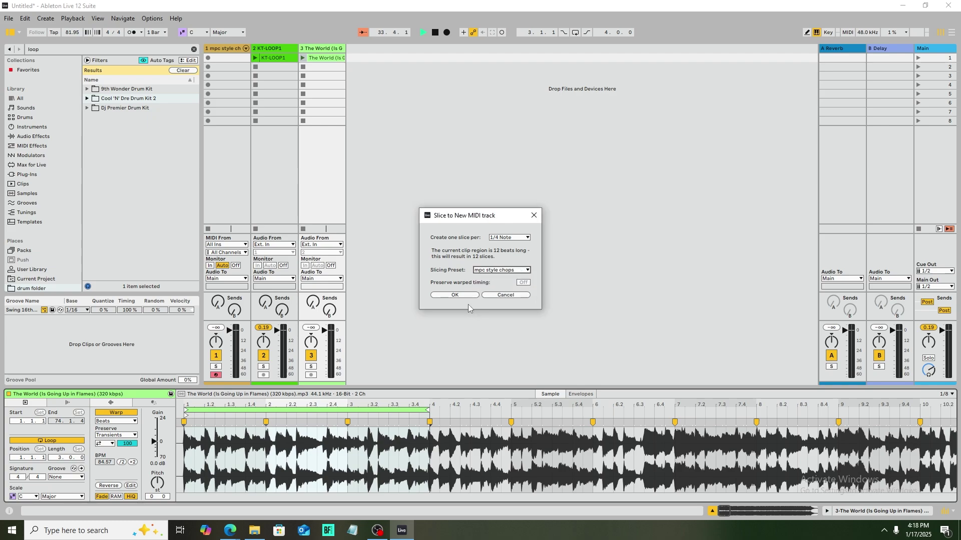
click(496, 294)
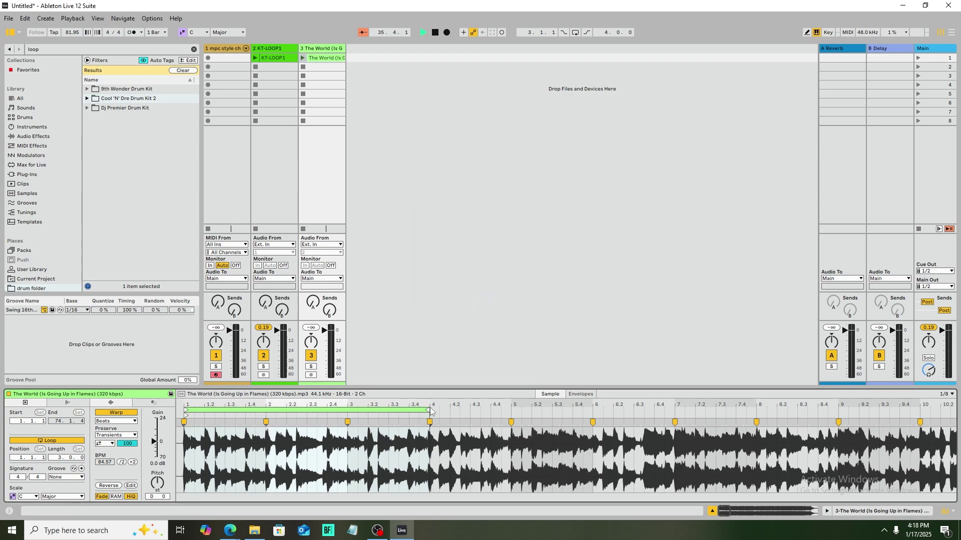
Extend the loop brace to bar 5 so the loop spans four bars
drag(429, 410, 510, 409)
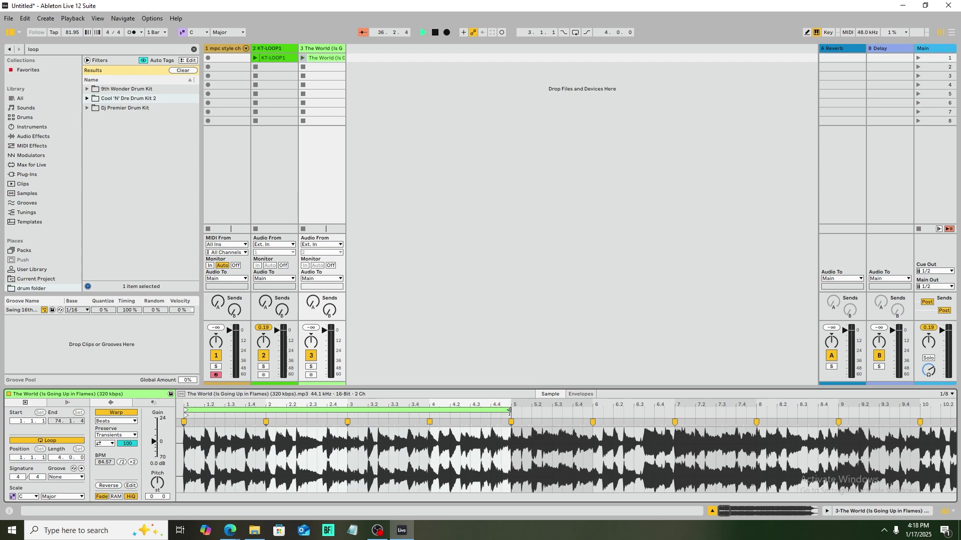
right_click(316, 443)
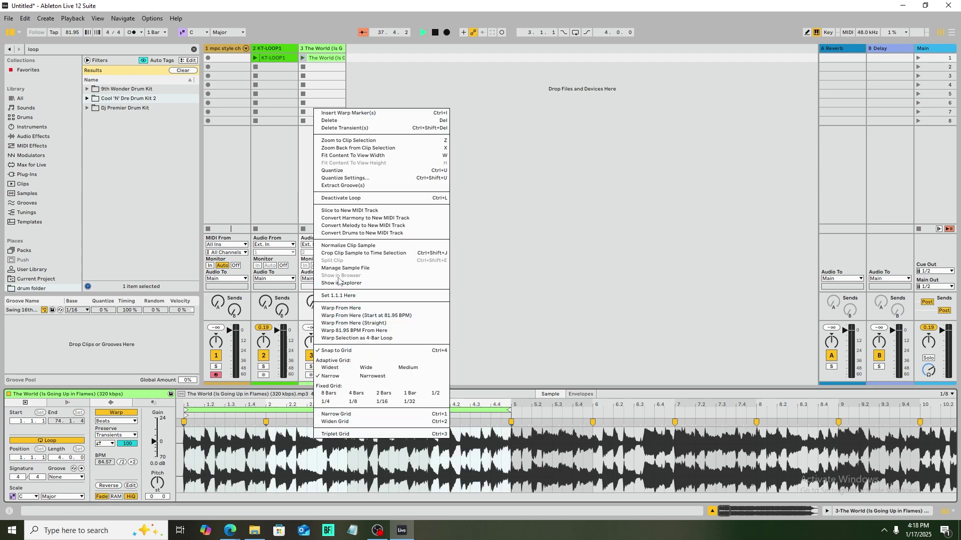
click(188, 444)
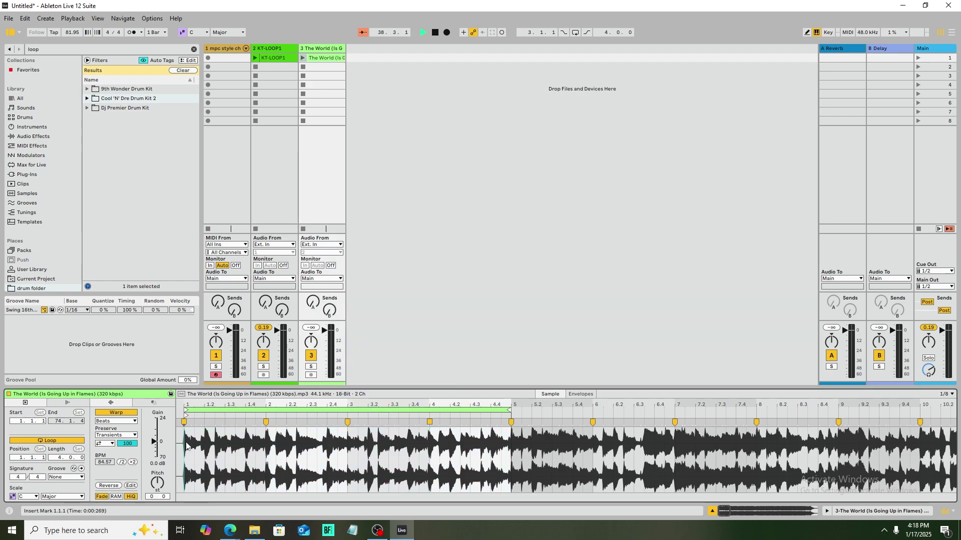
Select bars 1–5 on the waveform and choose Slice to New MIDI Track
drag(186, 446, 504, 450)
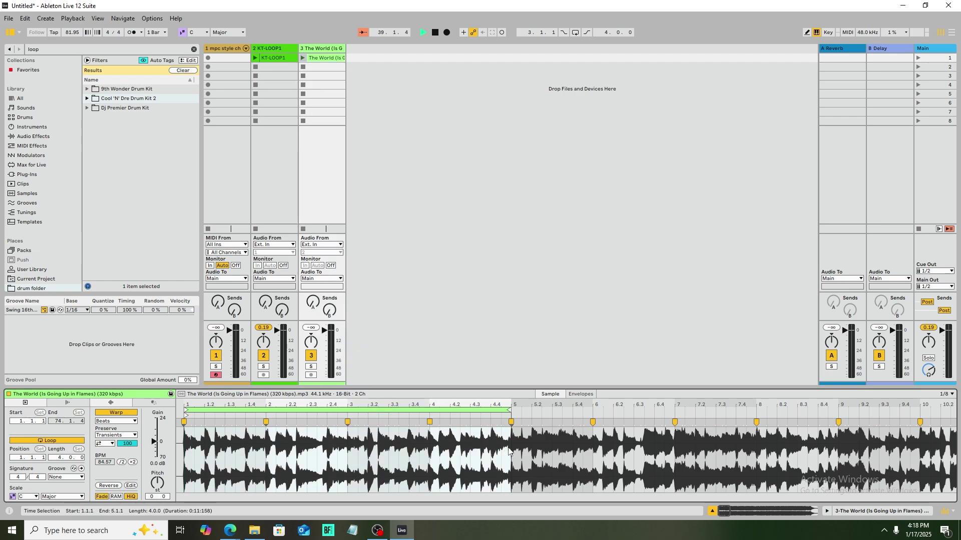
right_click(489, 450)
click(532, 217)
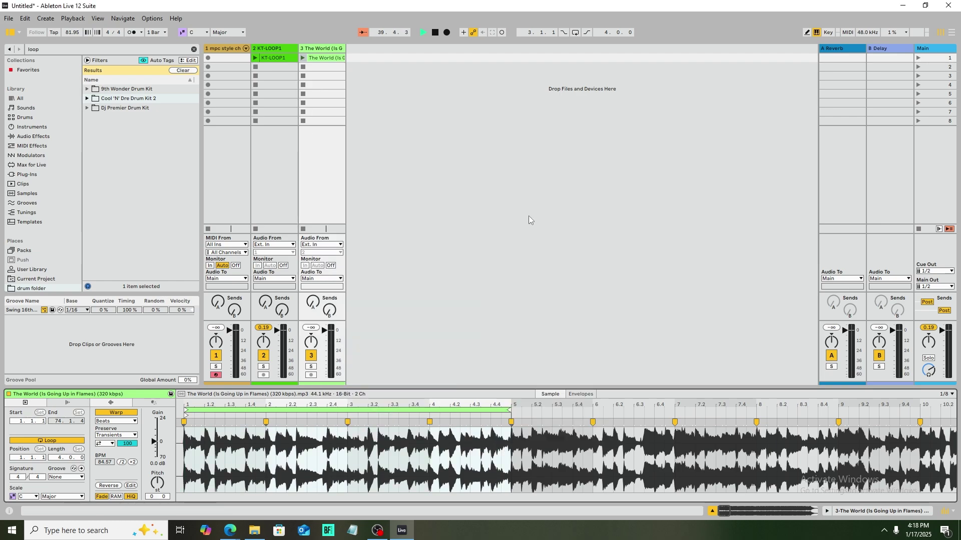
Slice with the 'mpc style chops' preset, keeping 1/4 Note slices, and confirm with OK
click(501, 270)
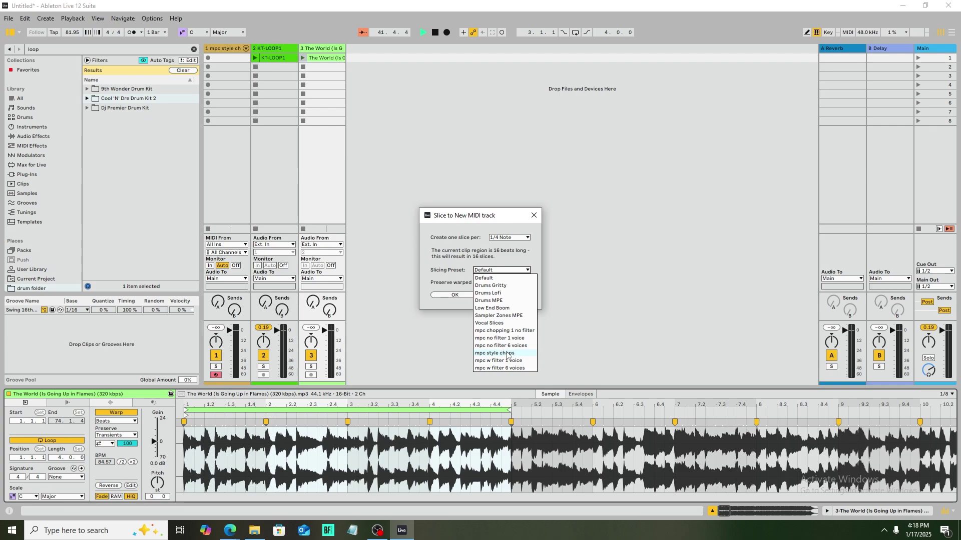
click(505, 352)
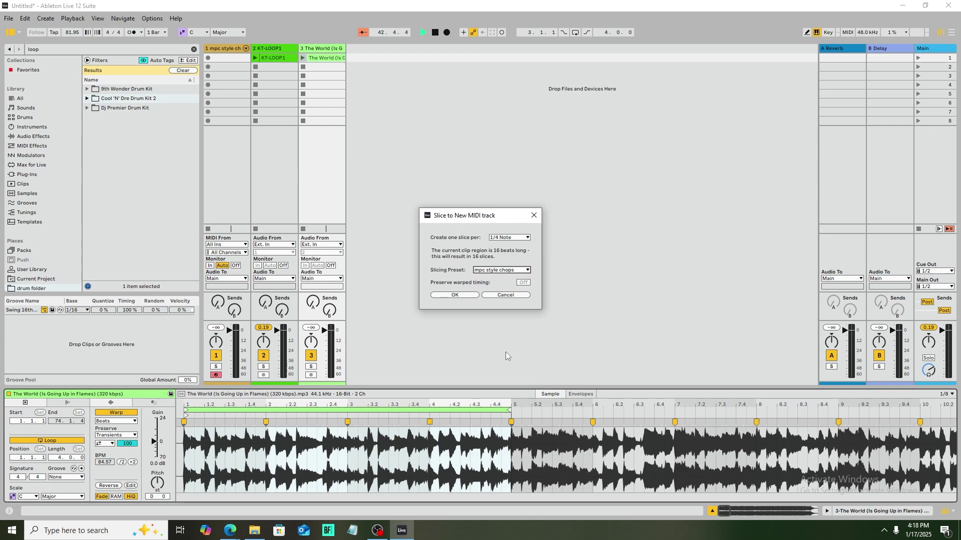
click(508, 239)
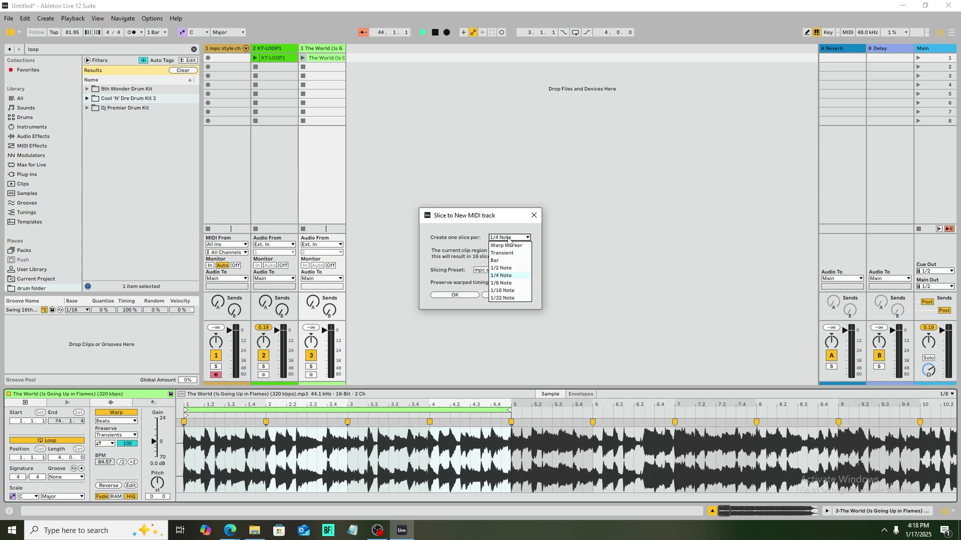
click(508, 241)
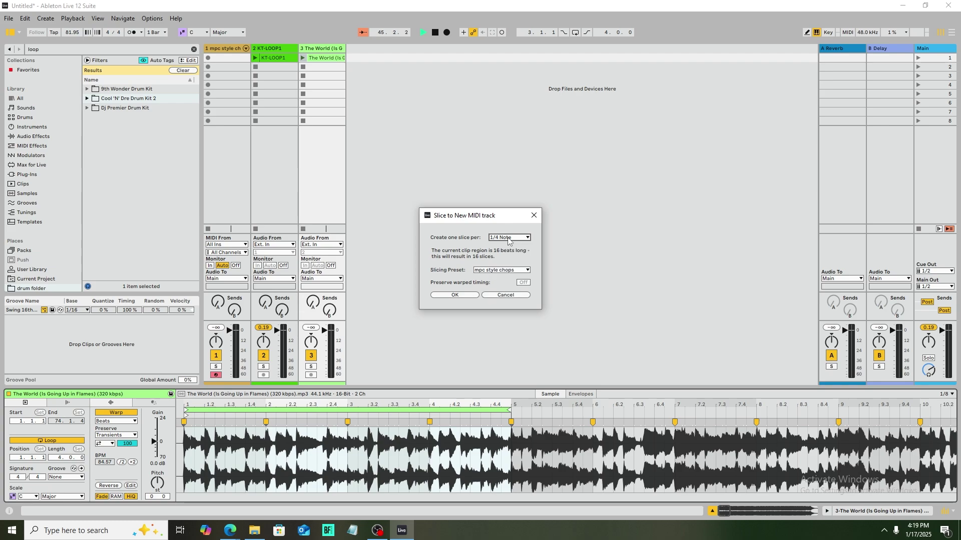
click(472, 298)
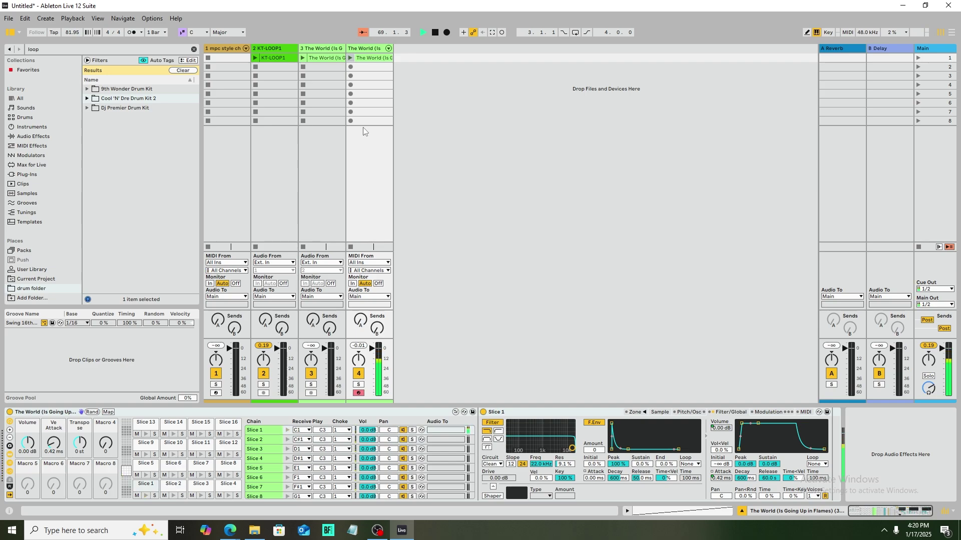
Launch the KT-LOOP1 drum loop clip on track 2
click(256, 59)
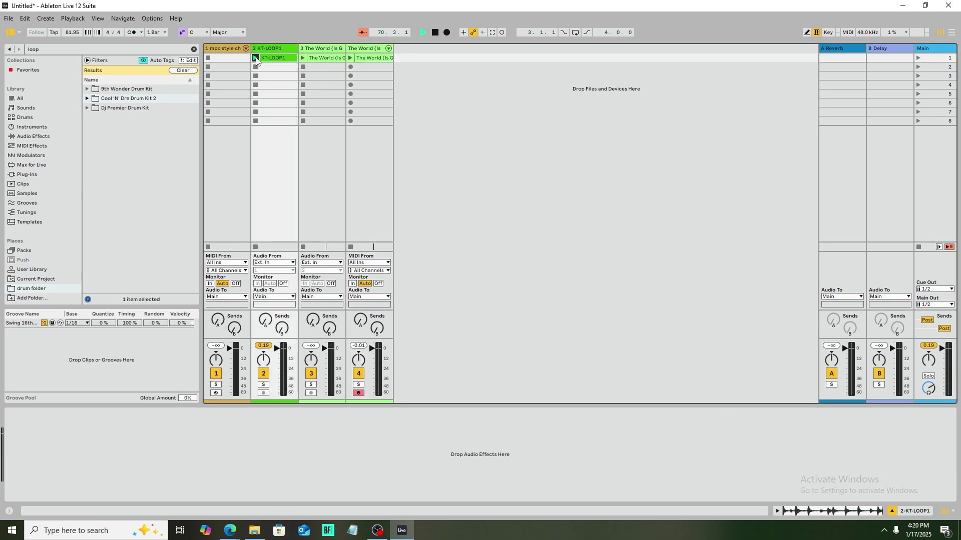